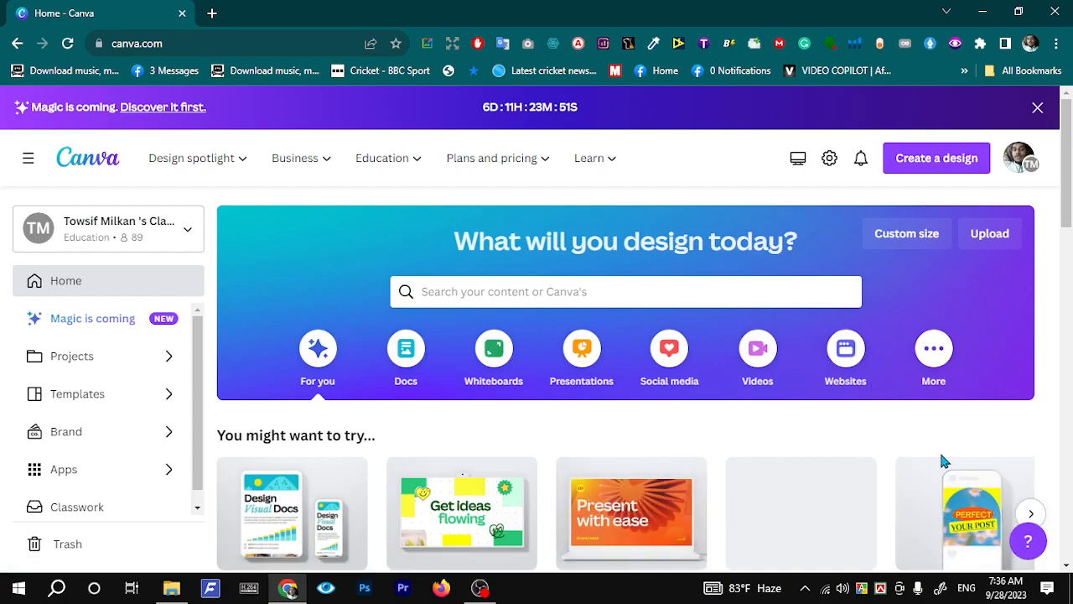
- Create a new blank design with a custom size of 800 × 800 px
{"action": "scroll", "coordinate": [739, 424], "scroll_direction": "down", "scroll_amount": 3}
{"action": "scroll", "coordinate": [742, 432], "scroll_direction": "up", "scroll_amount": 3}
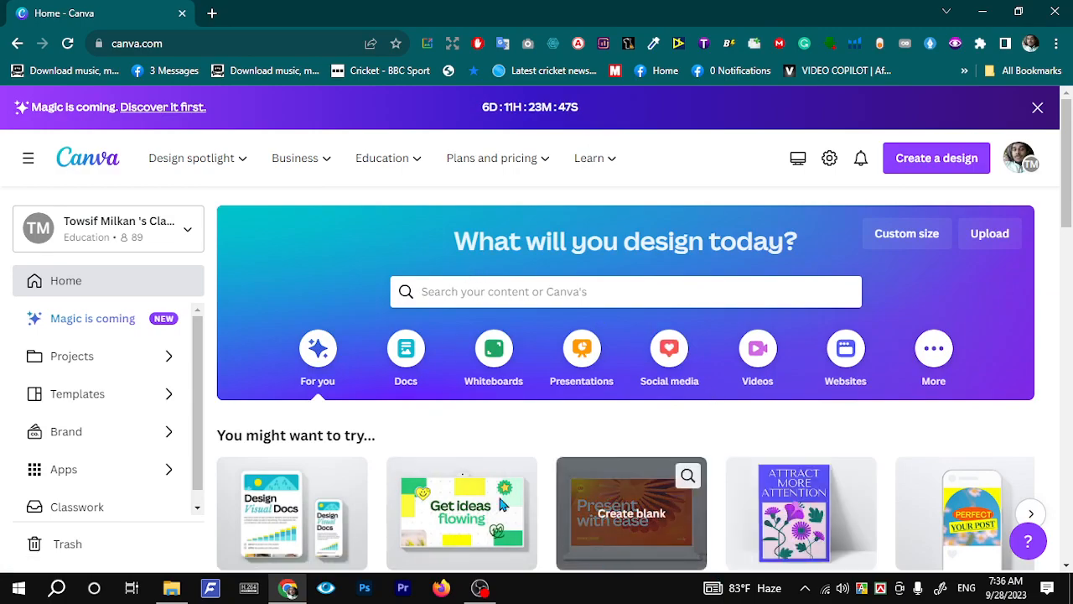
{"action": "left_click", "coordinate": [967, 166]}
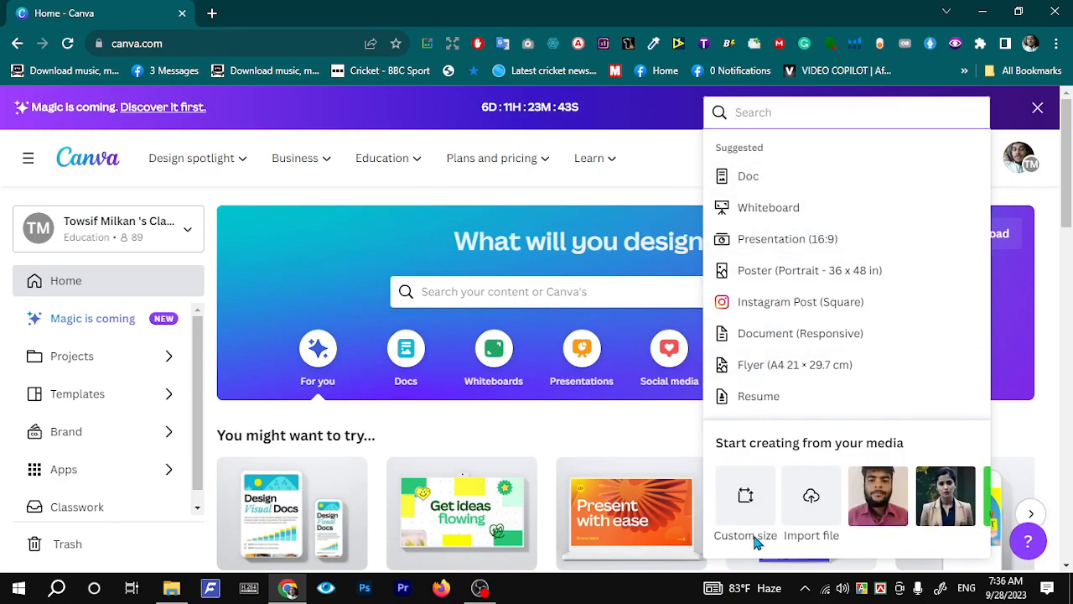
{"action": "left_click", "coordinate": [757, 517]}
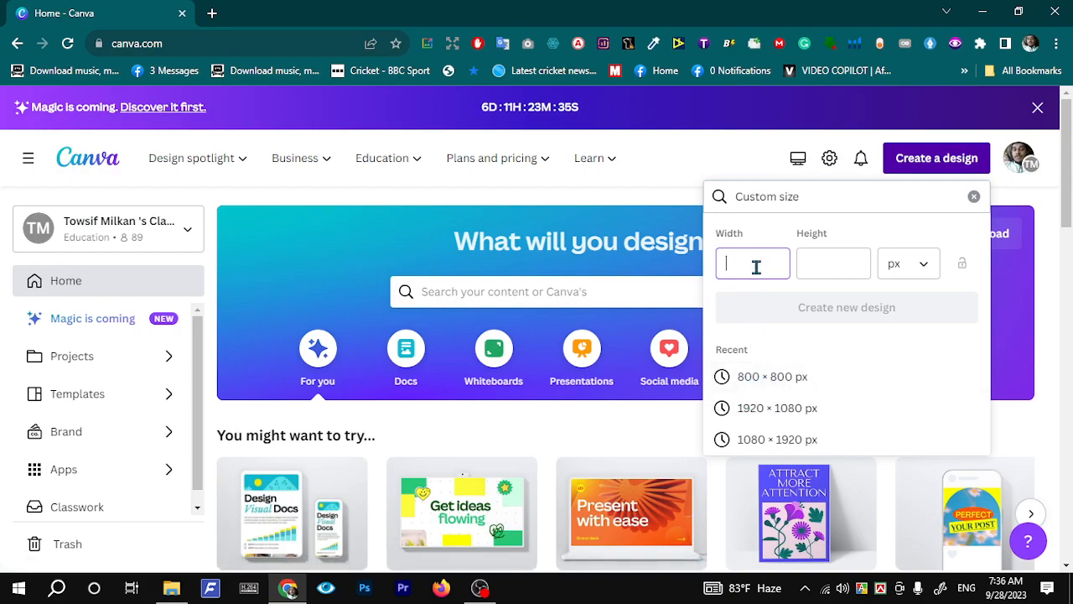
{"action": "left_click", "coordinate": [821, 261]}
{"action": "type", "text": "800"}
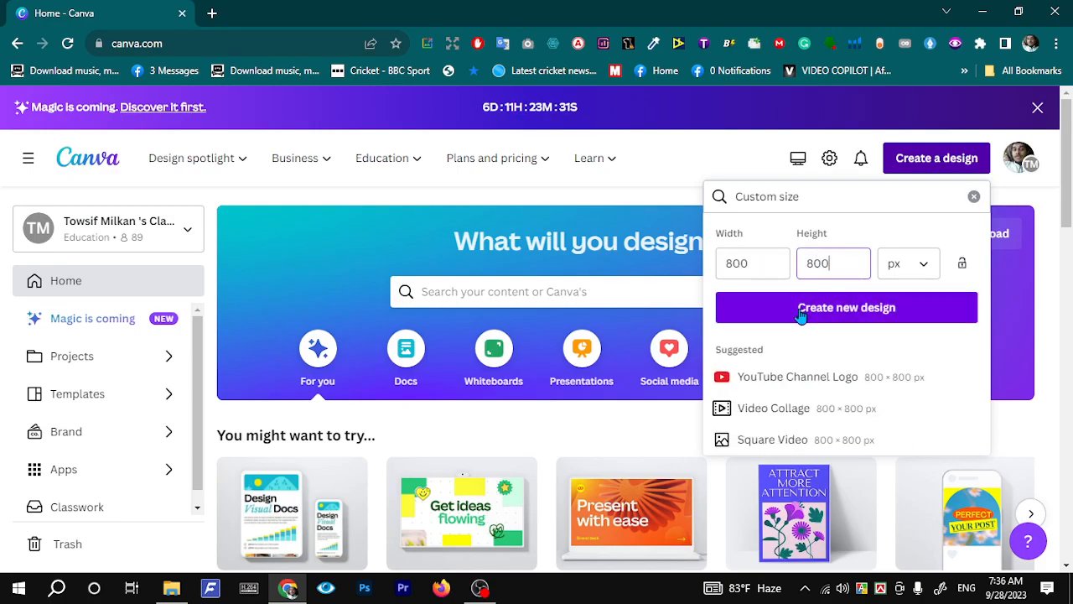
{"action": "left_click", "coordinate": [800, 310]}
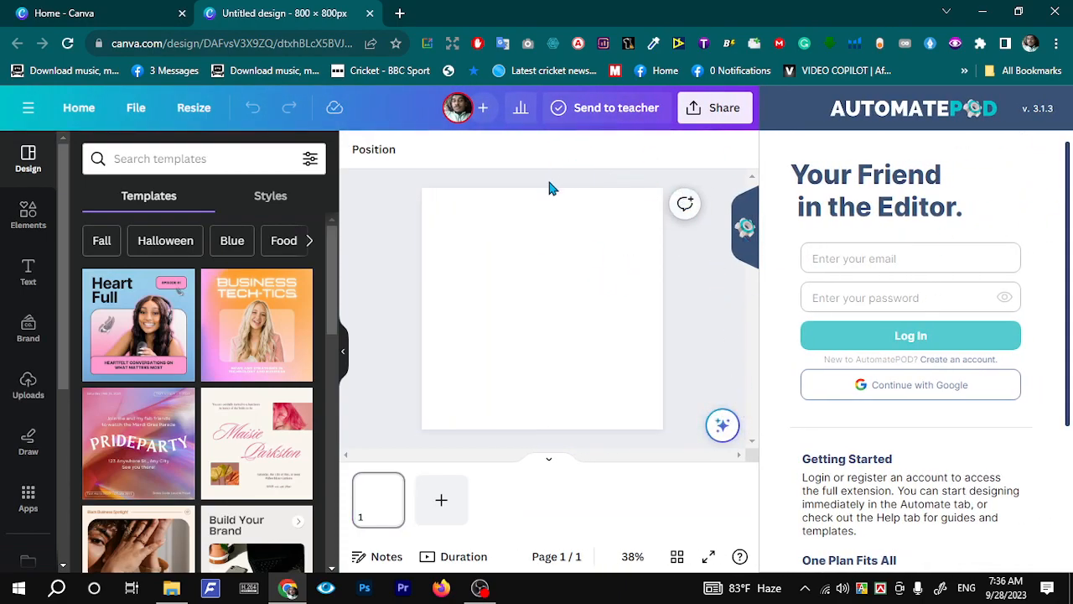
{"action": "scroll", "coordinate": [887, 413], "scroll_direction": "down", "scroll_amount": 1}
{"action": "scroll", "coordinate": [889, 415], "scroll_direction": "down", "scroll_amount": 2}
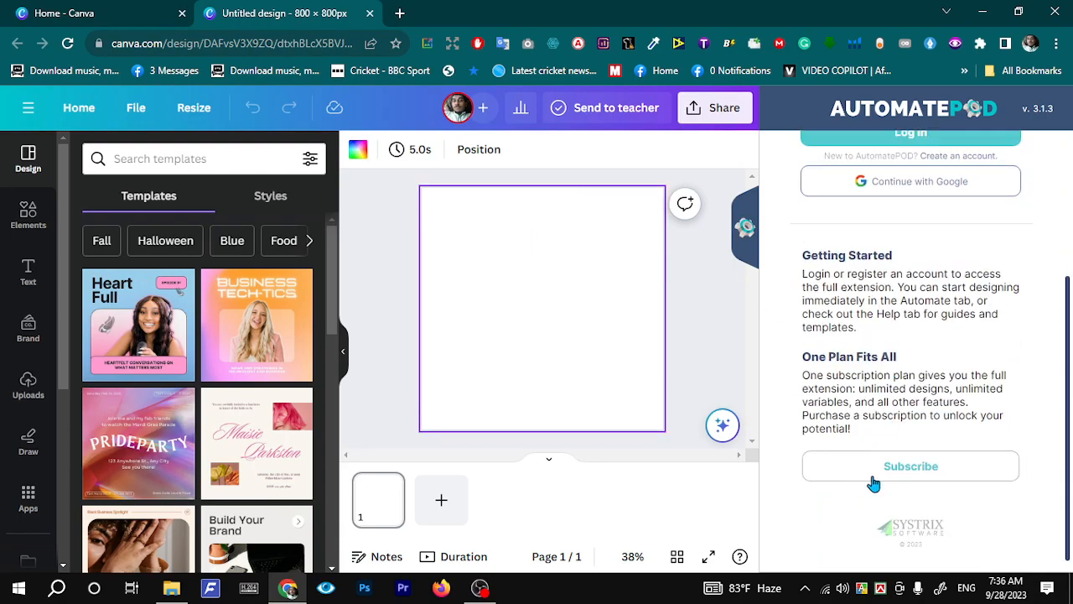
{"action": "scroll", "coordinate": [874, 484], "scroll_direction": "up", "scroll_amount": 3}
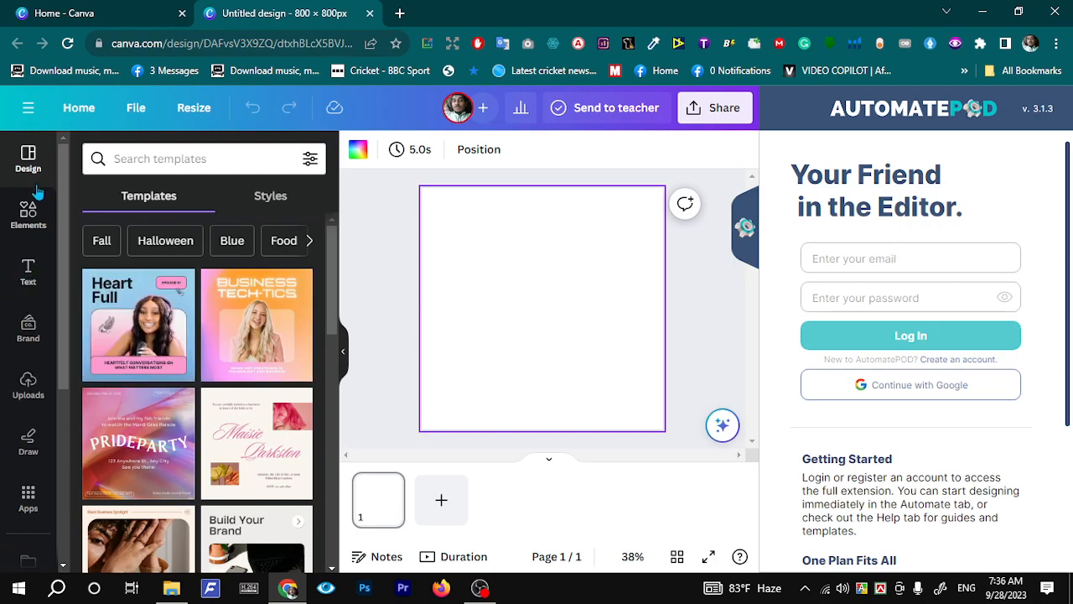
{"action": "left_click", "coordinate": [25, 220]}
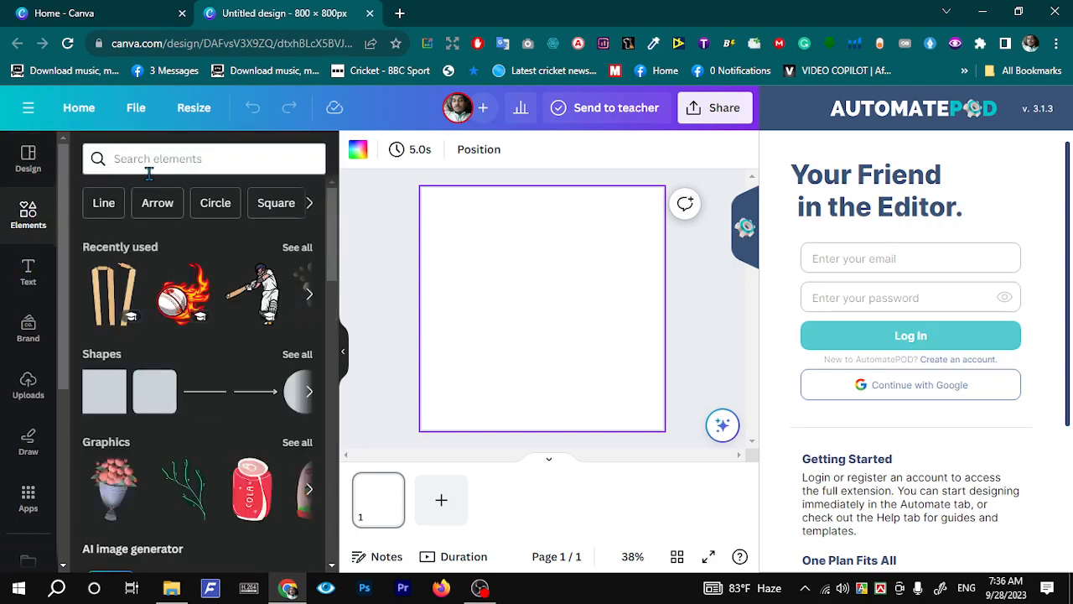
{"action": "left_click", "coordinate": [28, 159]}
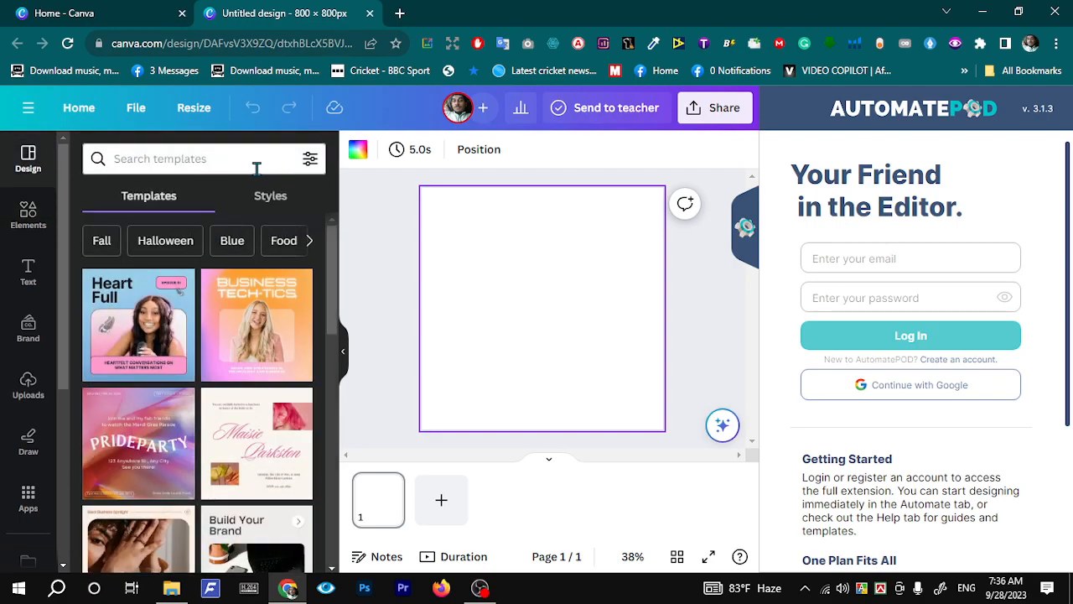
- Search the design templates for "gaming logo"
{"action": "left_click", "coordinate": [253, 167]}
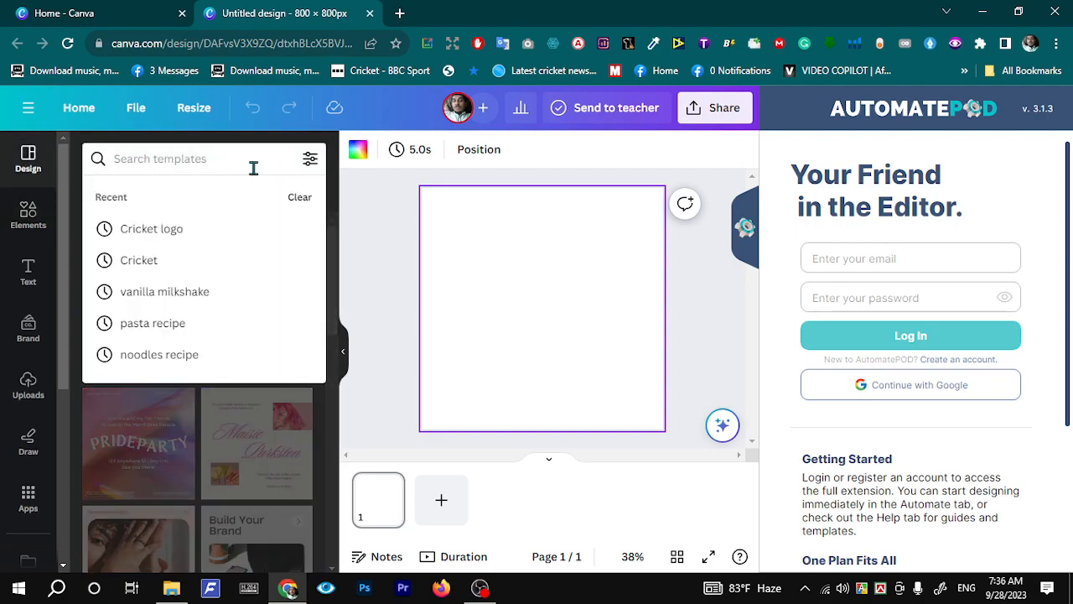
{"action": "type", "text": "GAMING"}
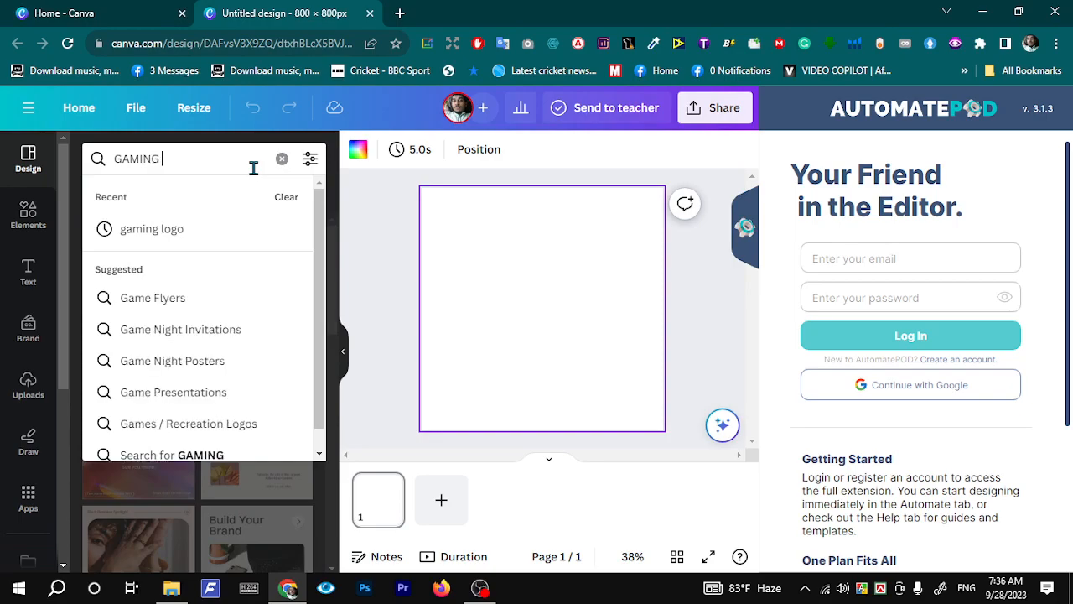
{"action": "left_click", "coordinate": [209, 231]}
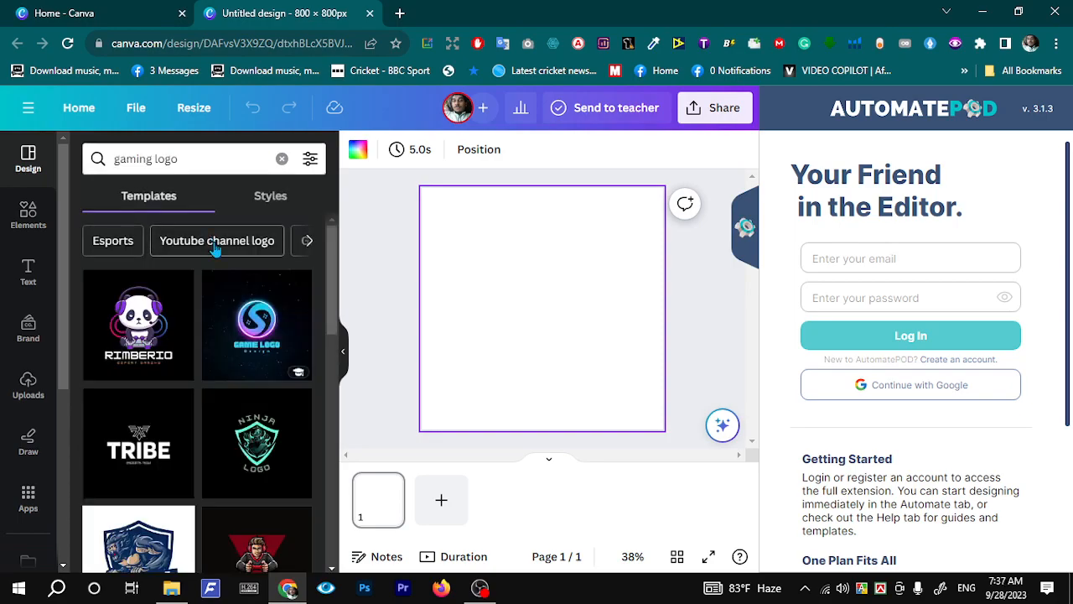
- Browse the gaming logo templates and apply the black "The Ninja" logo template to the blank page
{"action": "scroll", "coordinate": [893, 507], "scroll_direction": "down", "scroll_amount": 3}
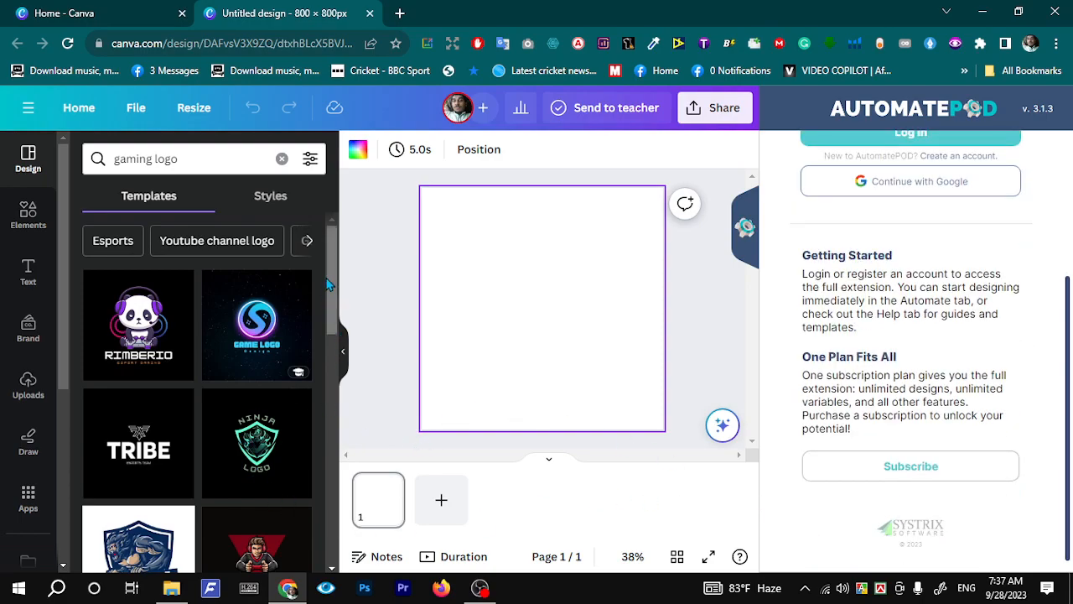
{"action": "scroll", "coordinate": [187, 352], "scroll_direction": "down", "scroll_amount": 3}
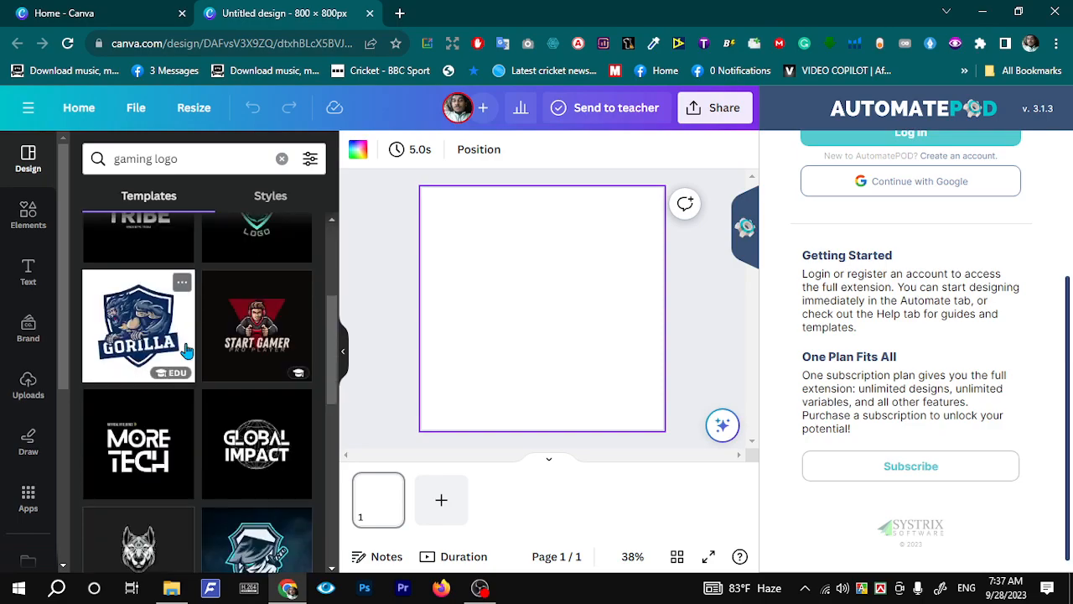
{"action": "scroll", "coordinate": [239, 512], "scroll_direction": "down", "scroll_amount": 2}
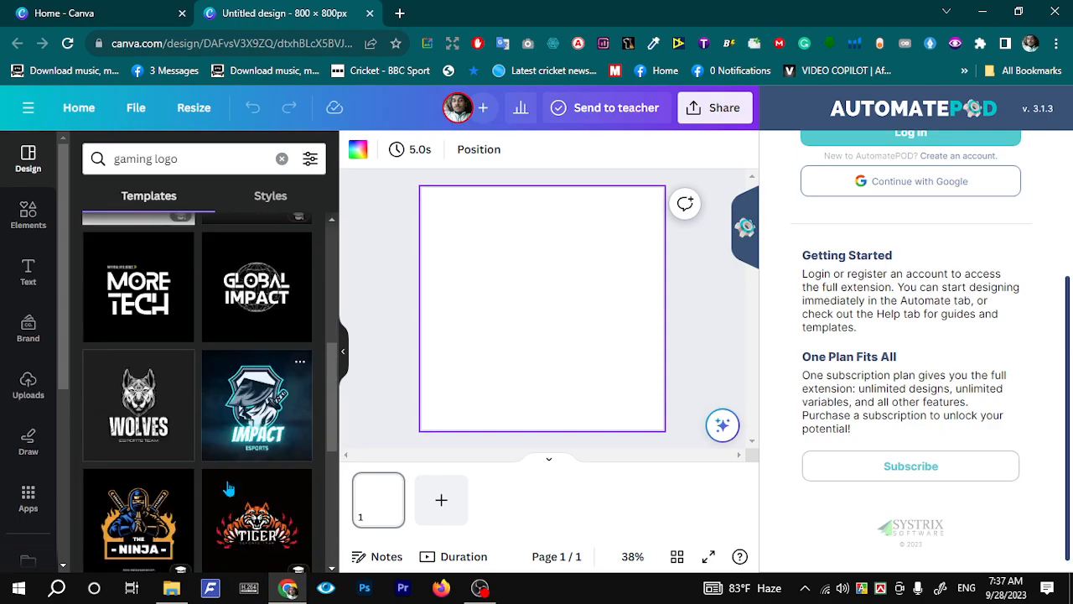
{"action": "scroll", "coordinate": [229, 487], "scroll_direction": "down", "scroll_amount": 1}
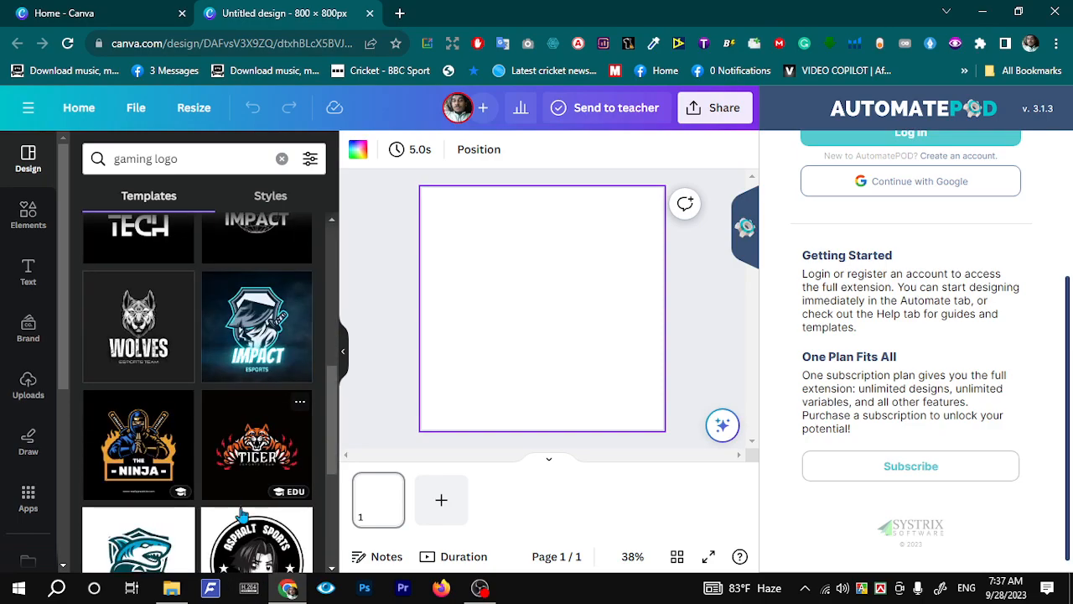
{"action": "scroll", "coordinate": [197, 487], "scroll_direction": "down", "scroll_amount": 3}
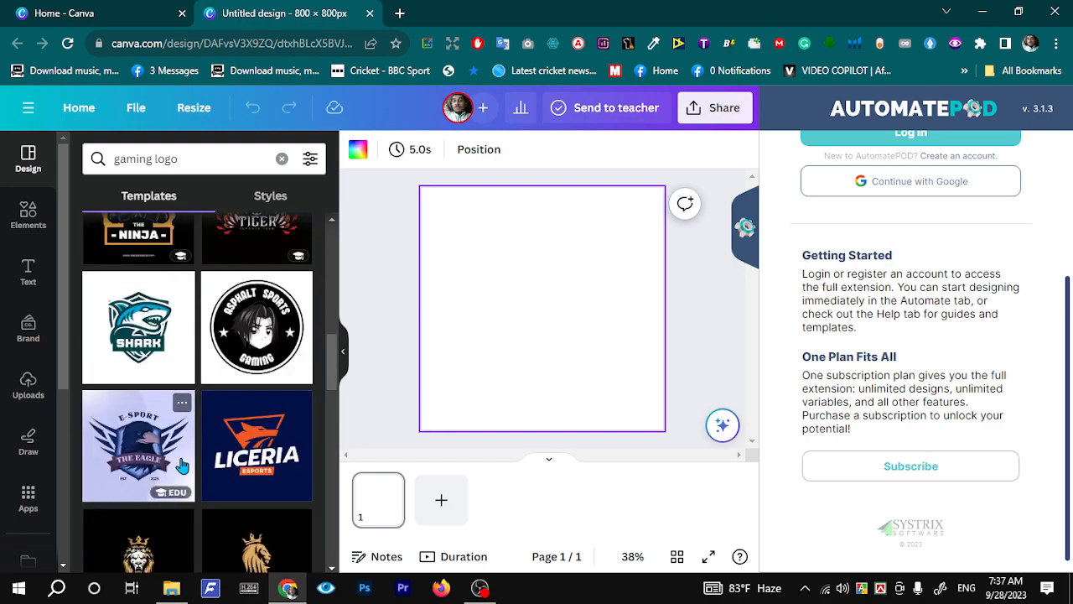
{"action": "scroll", "coordinate": [183, 466], "scroll_direction": "down", "scroll_amount": 3}
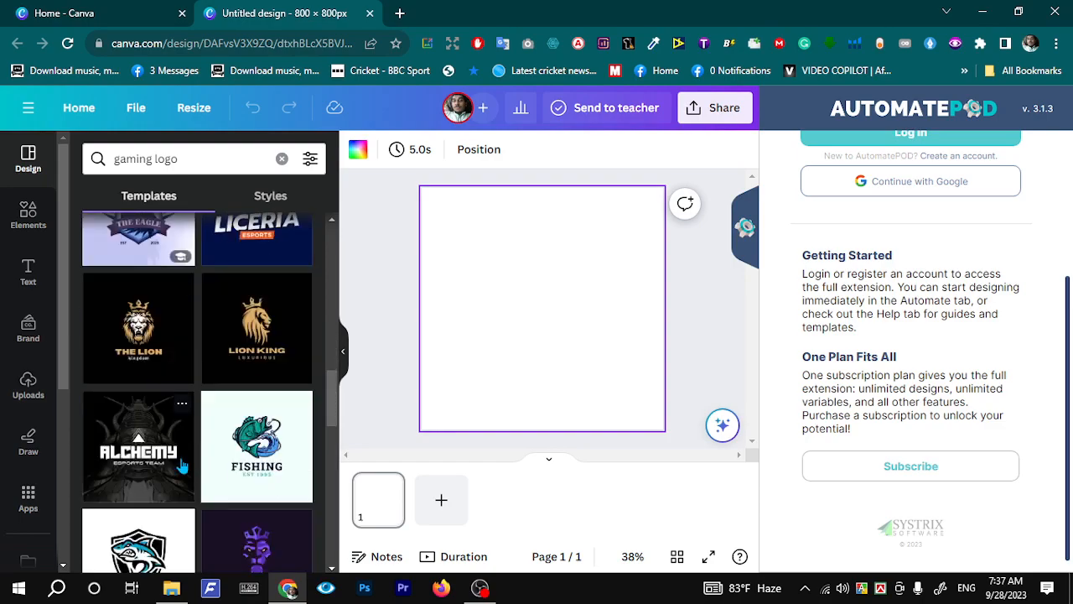
{"action": "scroll", "coordinate": [134, 335], "scroll_direction": "up", "scroll_amount": 4}
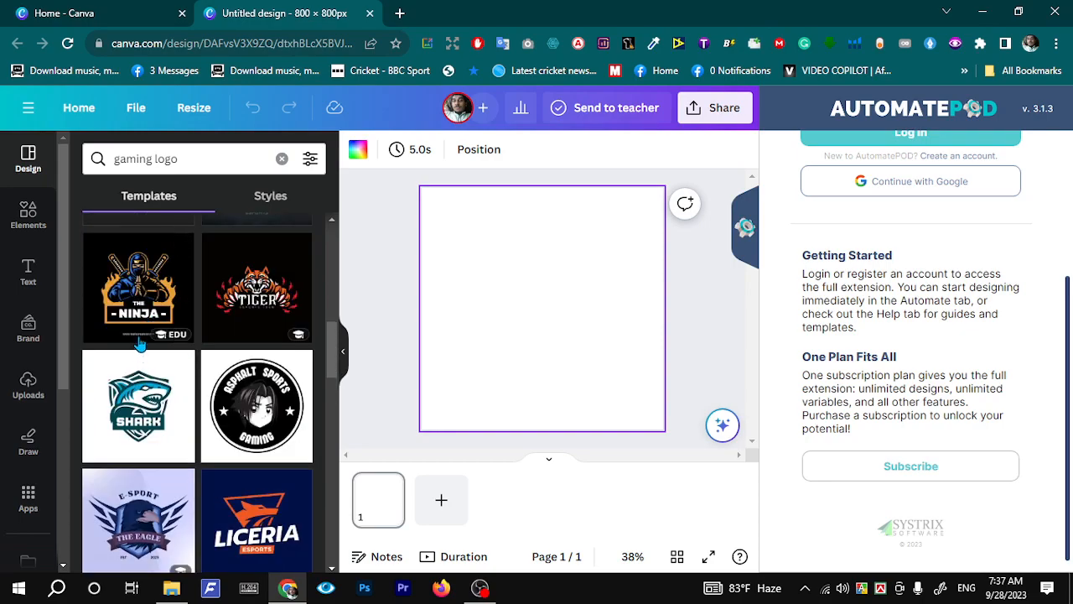
{"action": "left_click", "coordinate": [116, 278]}
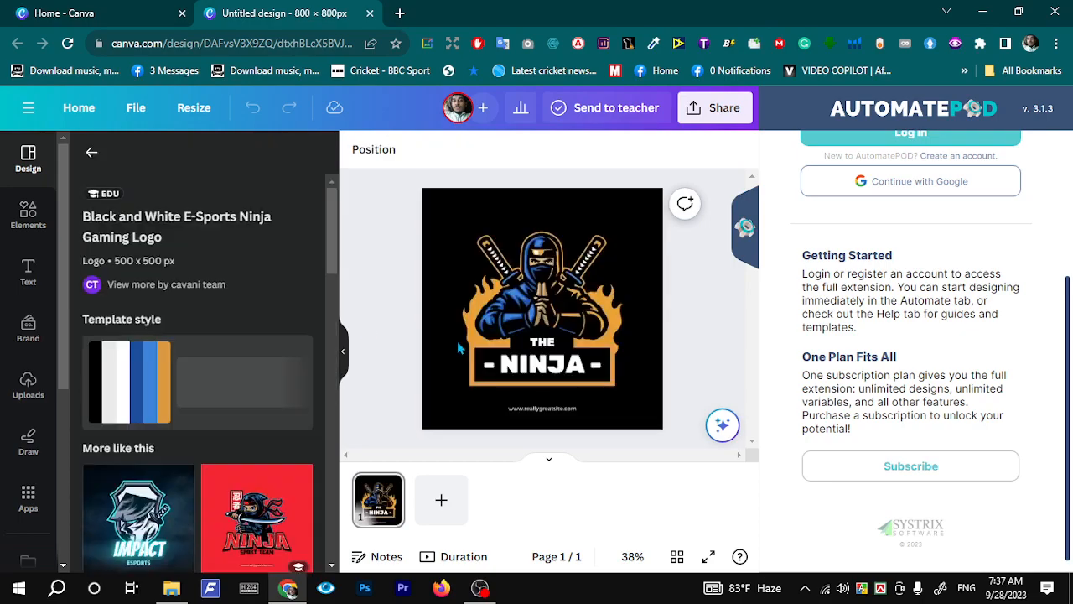
- Delete the website address beneath the logo and replace the "- NINJA -" text with "GAMING"
{"action": "left_click", "coordinate": [551, 409]}
{"action": "key", "text": "Delete"}
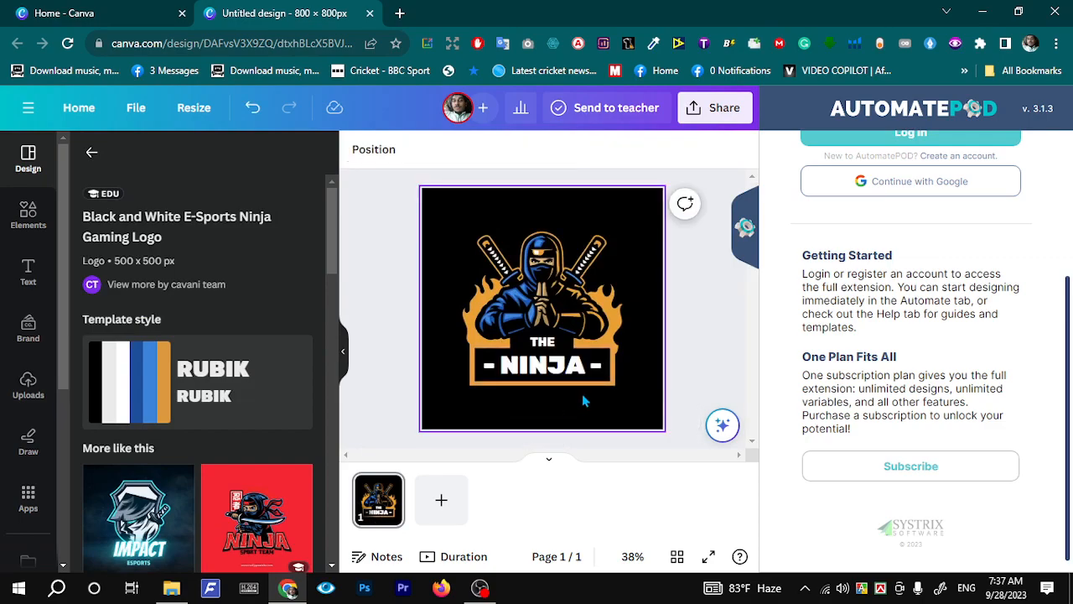
{"action": "left_click", "coordinate": [562, 376]}
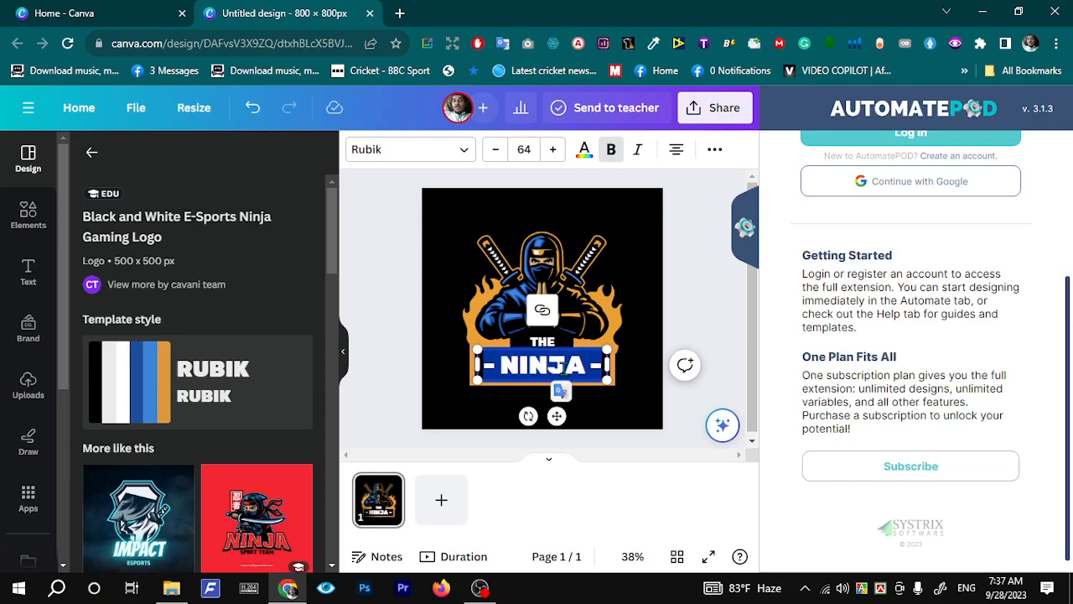
{"action": "triple_click", "coordinate": [563, 366]}
{"action": "type", "text": "G"}
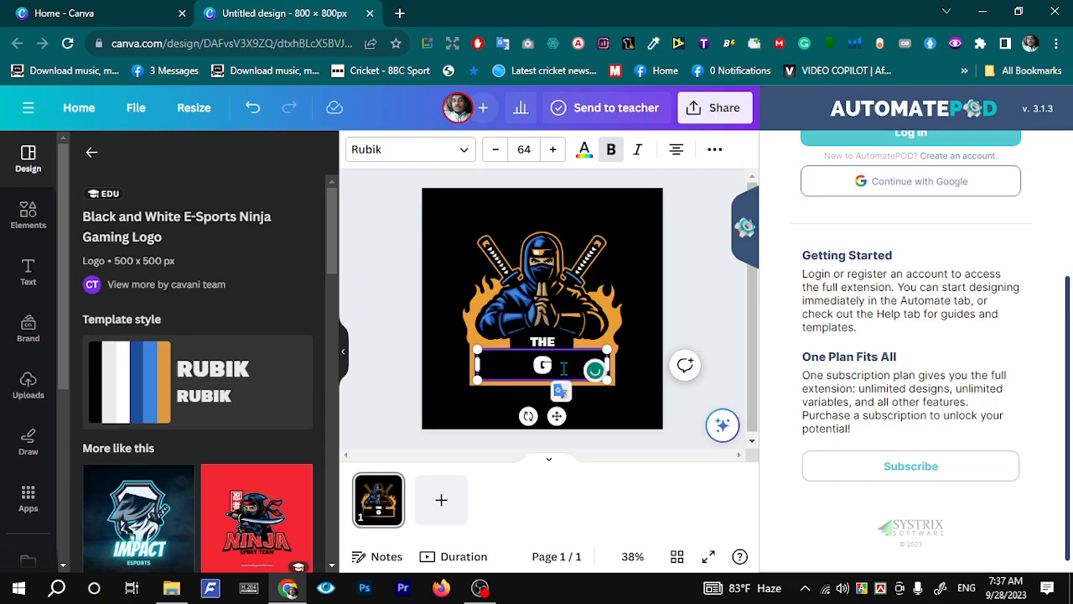
{"action": "type", "text": "AMING"}
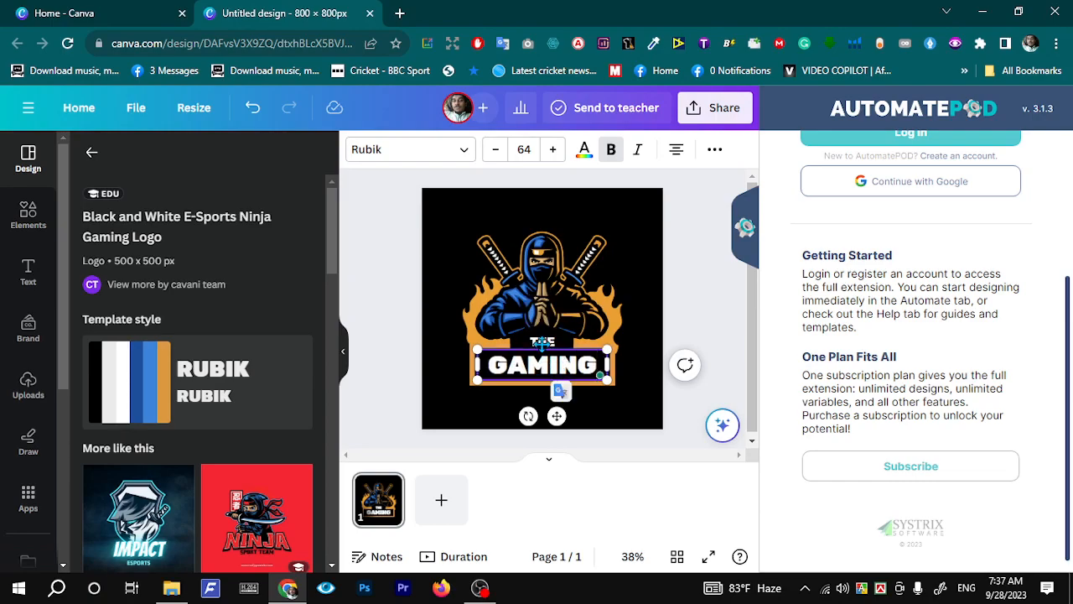
- Replace the small word "THE" above "GAMING" with "REAL" and delete the ninja illustration
{"action": "left_click", "coordinate": [542, 342]}
{"action": "left_click", "coordinate": [540, 340]}
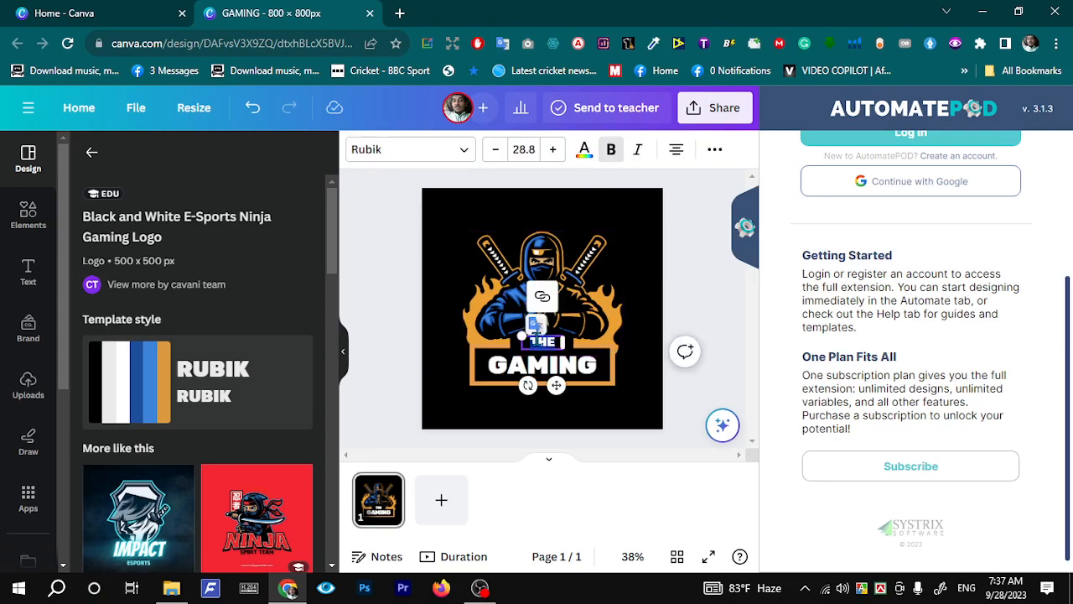
{"action": "type", "text": "REAL"}
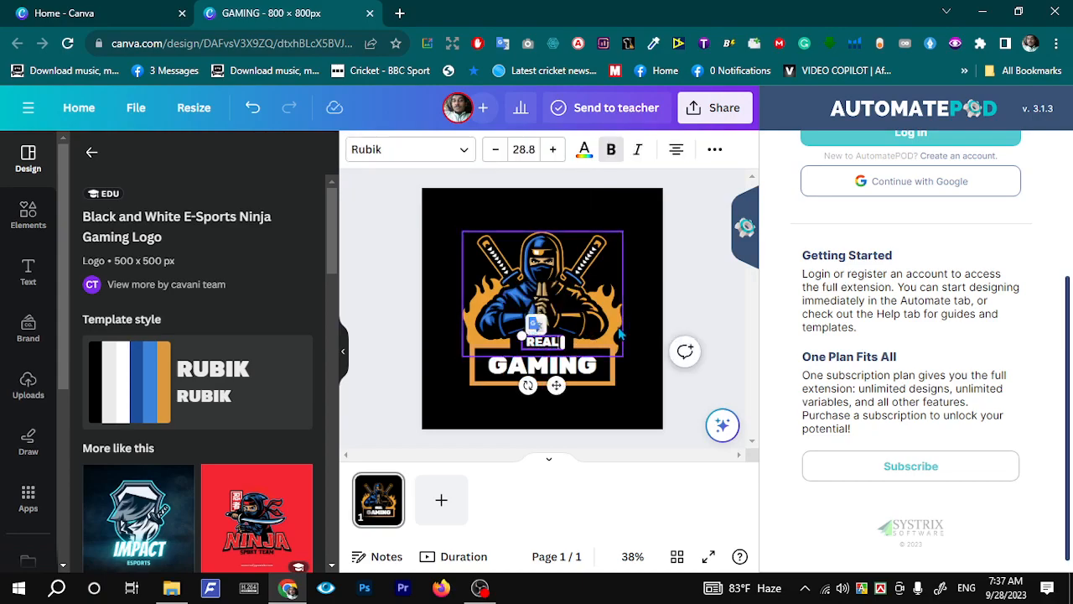
{"action": "left_click", "coordinate": [600, 407]}
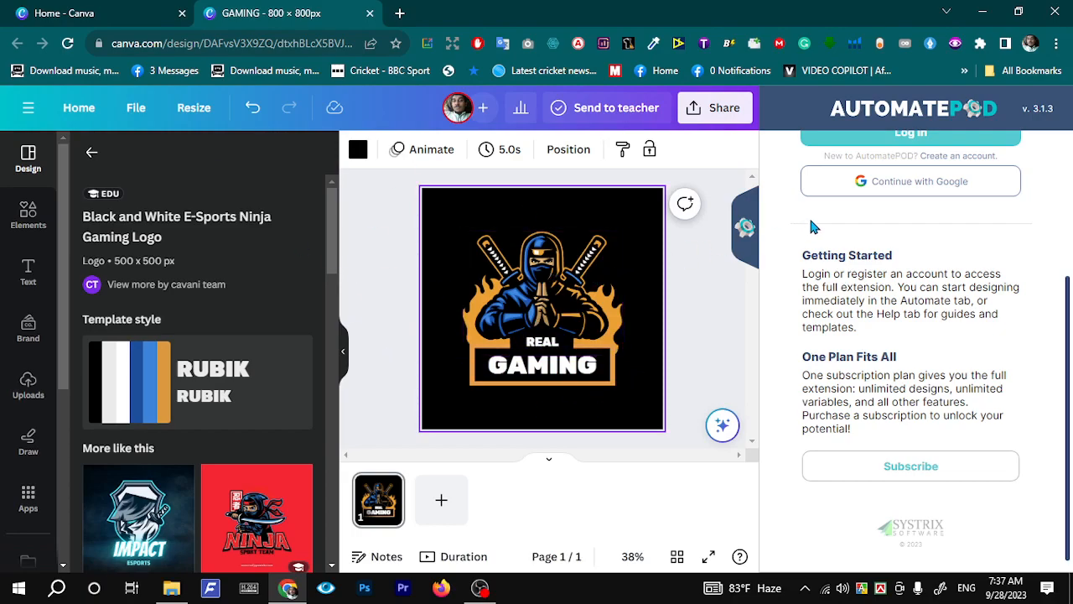
{"action": "left_click", "coordinate": [556, 282]}
{"action": "key", "text": "Delete"}
- Search the elements for "GAMING" and limit the results to graphics
{"action": "left_click", "coordinate": [27, 214]}
{"action": "left_click", "coordinate": [210, 159]}
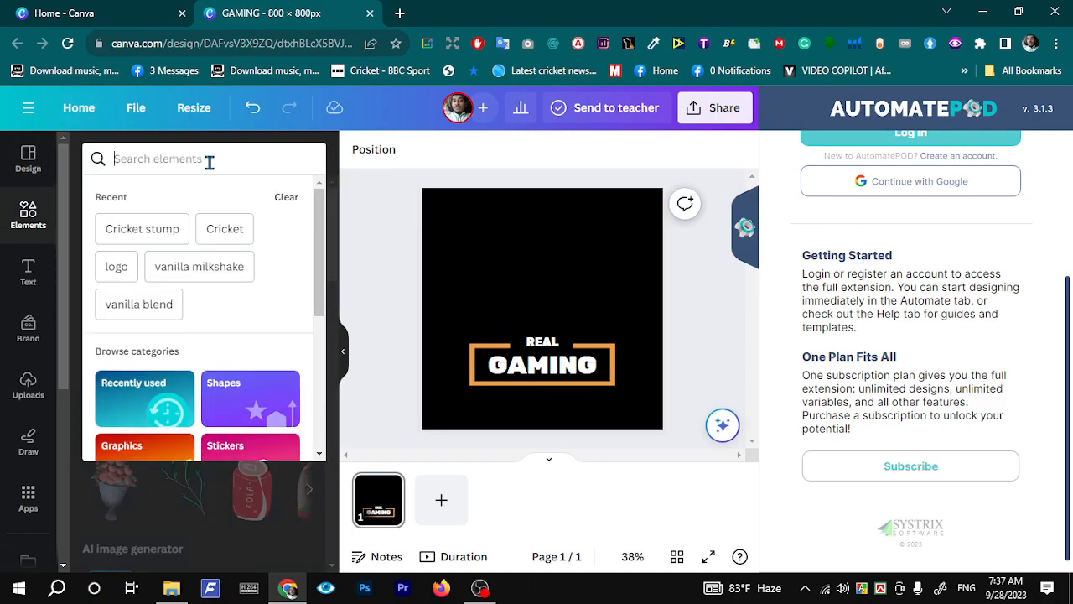
{"action": "type", "text": "GAMIMG"}
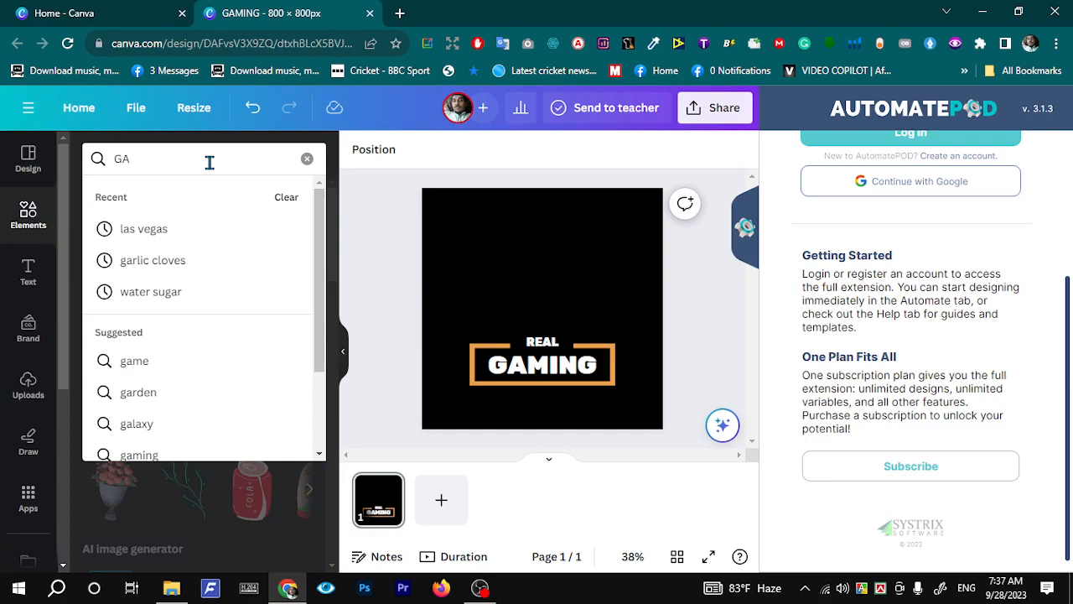
{"action": "key", "text": "BackSpace"}
{"action": "key", "text": "BackSpace"}
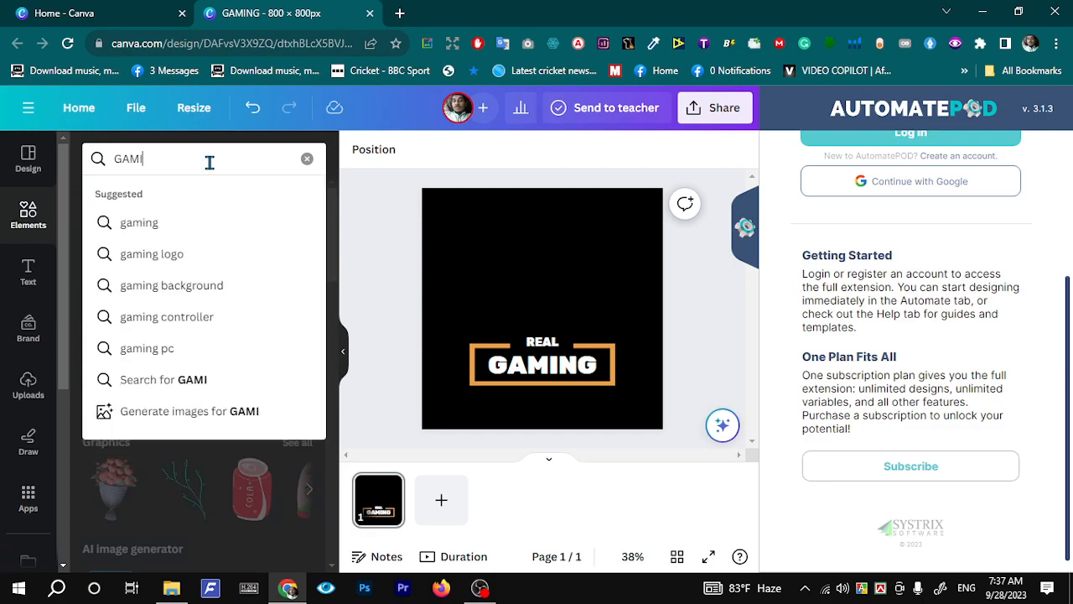
{"action": "key", "text": "Return"}
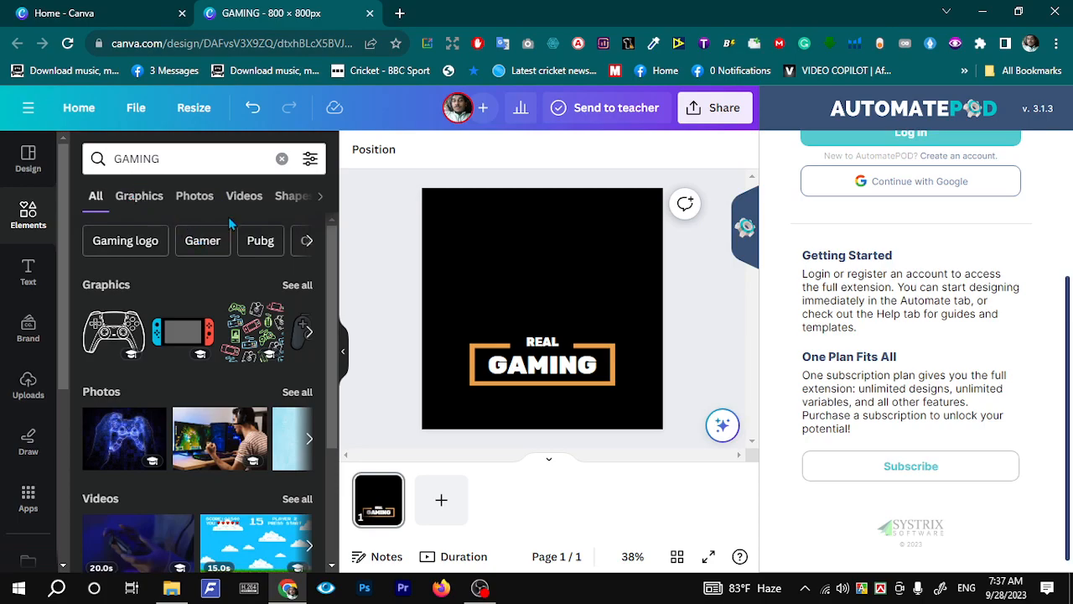
{"action": "left_click", "coordinate": [127, 201]}
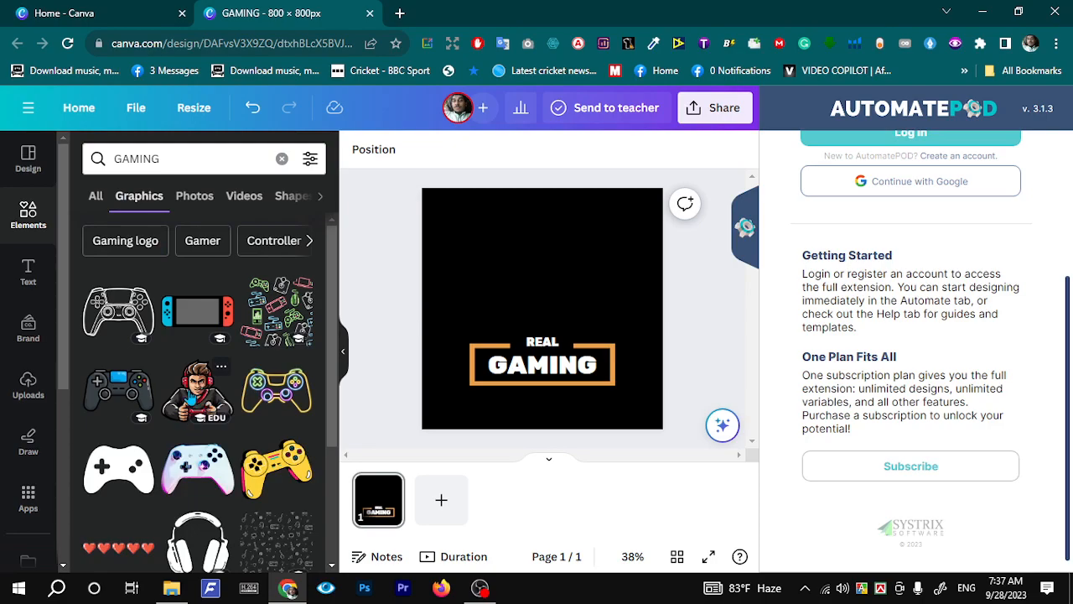
- Add the gamer graphic with red headphones and controller, shrink it and centre it just above the "REAL" text
{"action": "left_click", "coordinate": [194, 394]}
{"action": "left_click_drag", "start_coordinate": [637, 393], "coordinate": [544, 310]}
{"action": "left_click_drag", "start_coordinate": [488, 269], "coordinate": [545, 291]}
- Search the graphics for "GAMING RIBBON"
{"action": "scroll", "coordinate": [214, 366], "scroll_direction": "down", "scroll_amount": 3}
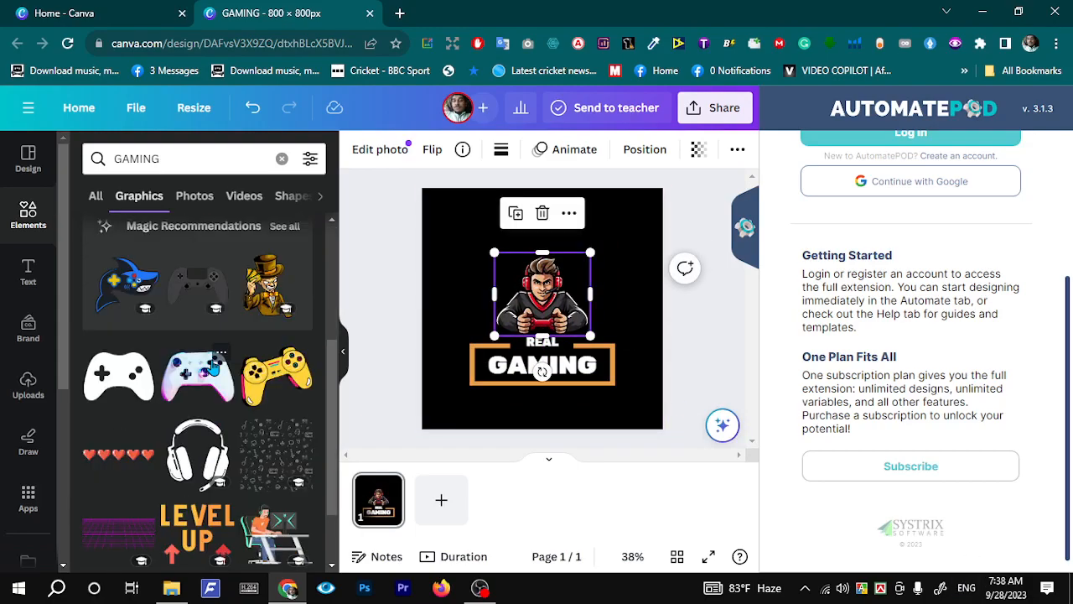
{"action": "scroll", "coordinate": [214, 366], "scroll_direction": "down", "scroll_amount": 3}
{"action": "left_click", "coordinate": [194, 167]}
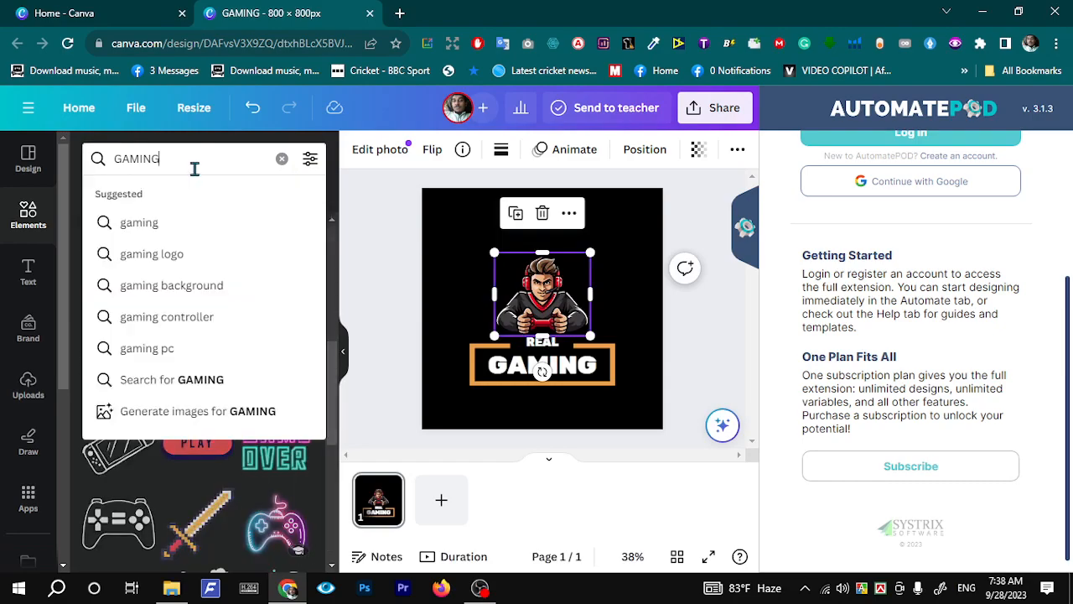
{"action": "type", "text": "RIBBO"}
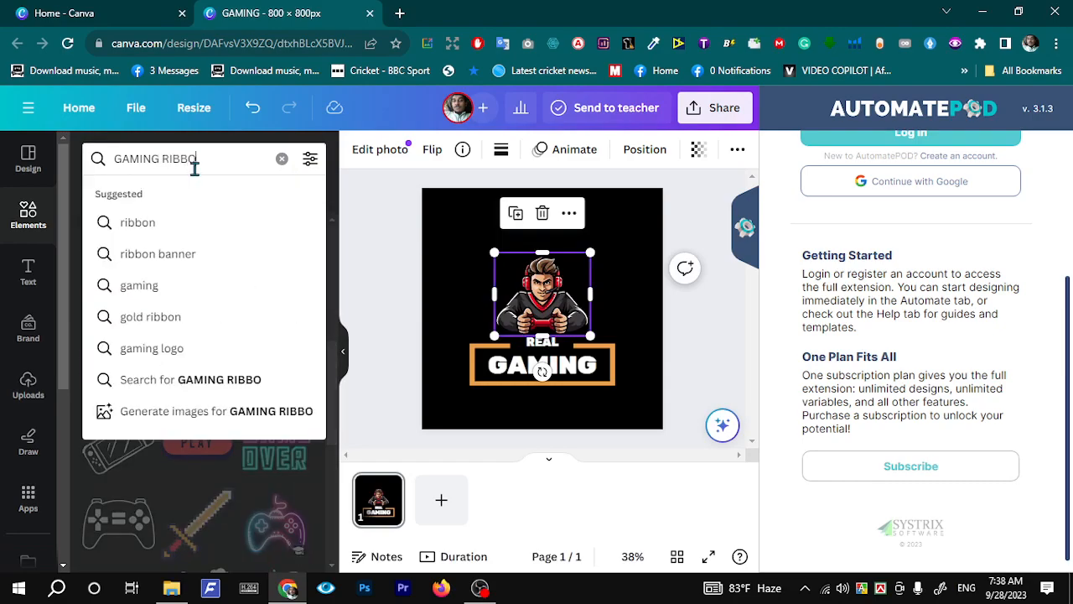
{"action": "type", "text": "N"}
{"action": "key", "text": "Return"}
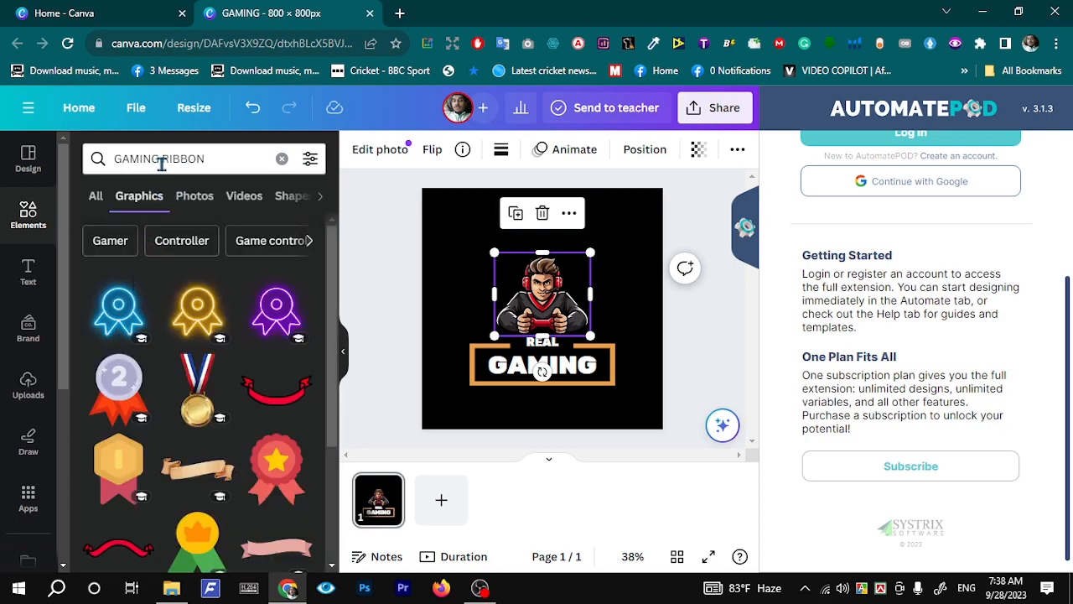
- Change the graphics search to "GAMING FIRE" and look through the results for a flame graphic
{"action": "left_click_drag", "start_coordinate": [159, 159], "coordinate": [223, 154]}
{"action": "type", "text": "FIRE"}
{"action": "key", "text": "Return"}
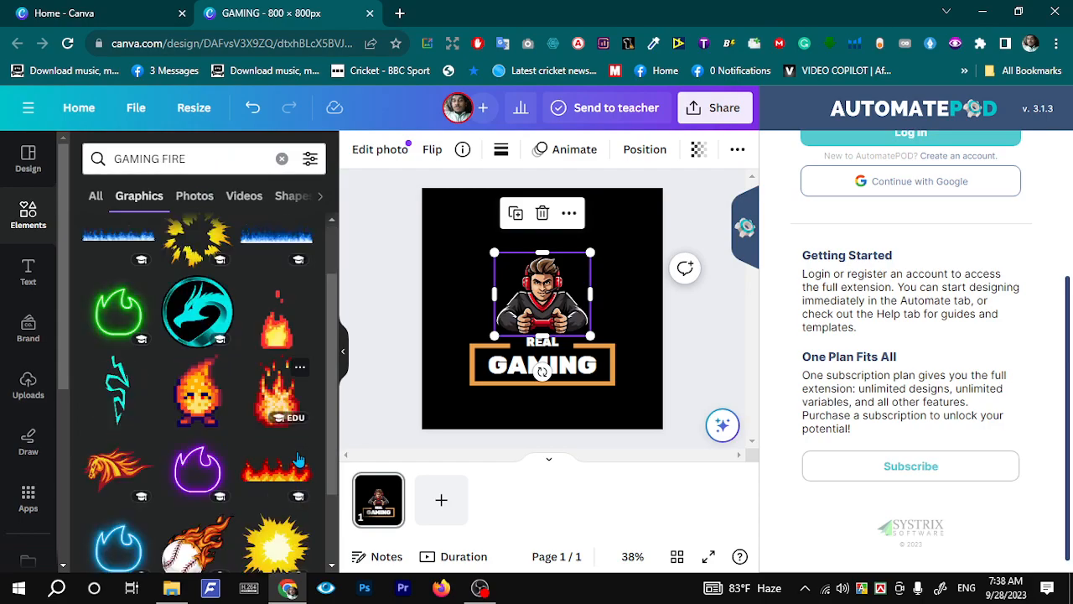
{"action": "scroll", "coordinate": [298, 452], "scroll_direction": "down", "scroll_amount": 4}
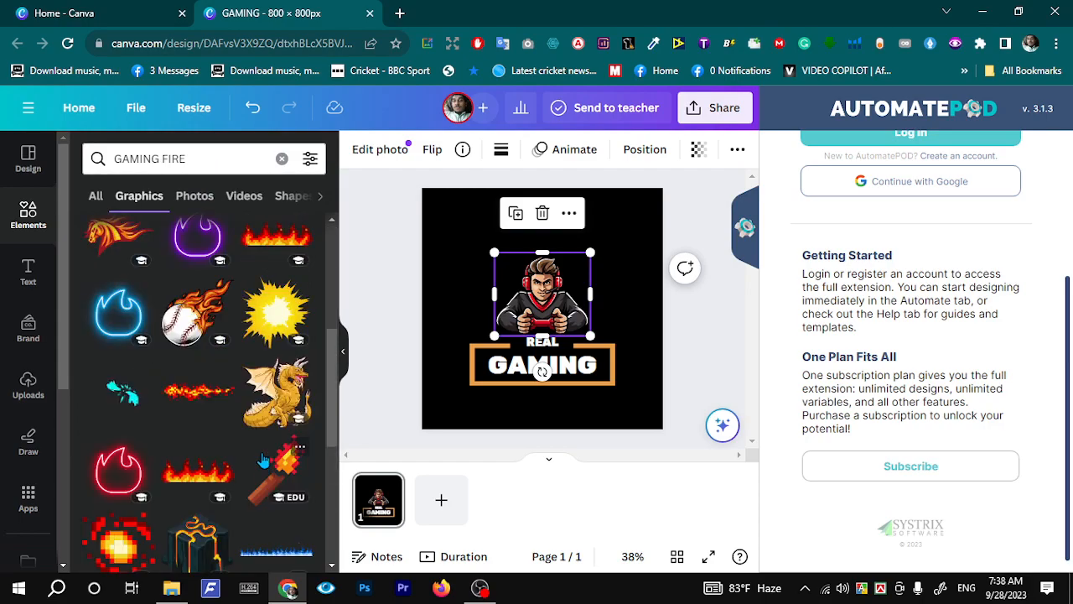
{"action": "scroll", "coordinate": [222, 469], "scroll_direction": "down", "scroll_amount": 4}
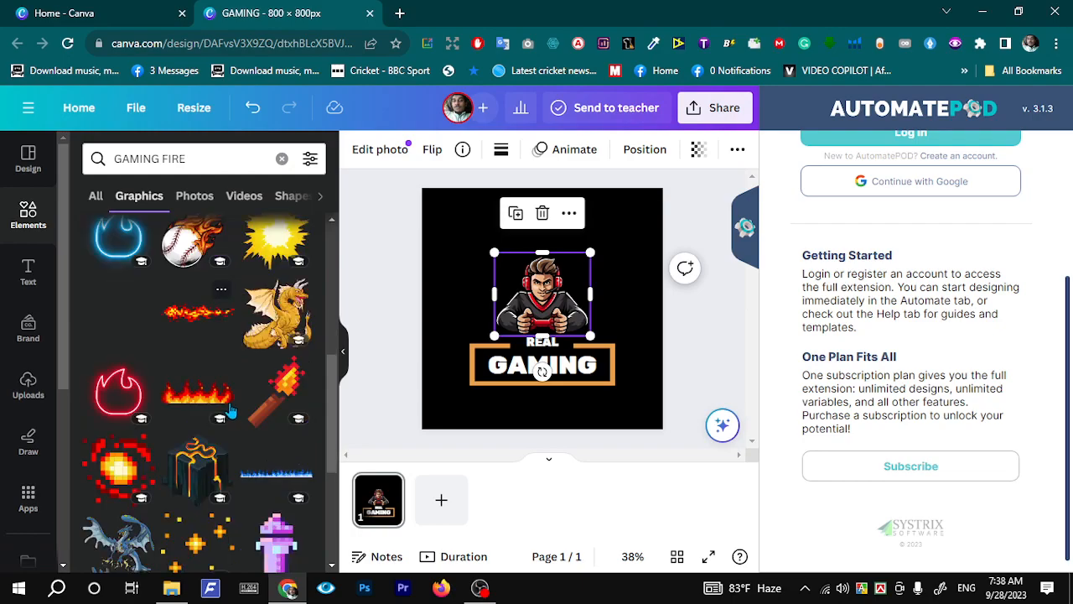
{"action": "scroll", "coordinate": [230, 411], "scroll_direction": "down", "scroll_amount": 1}
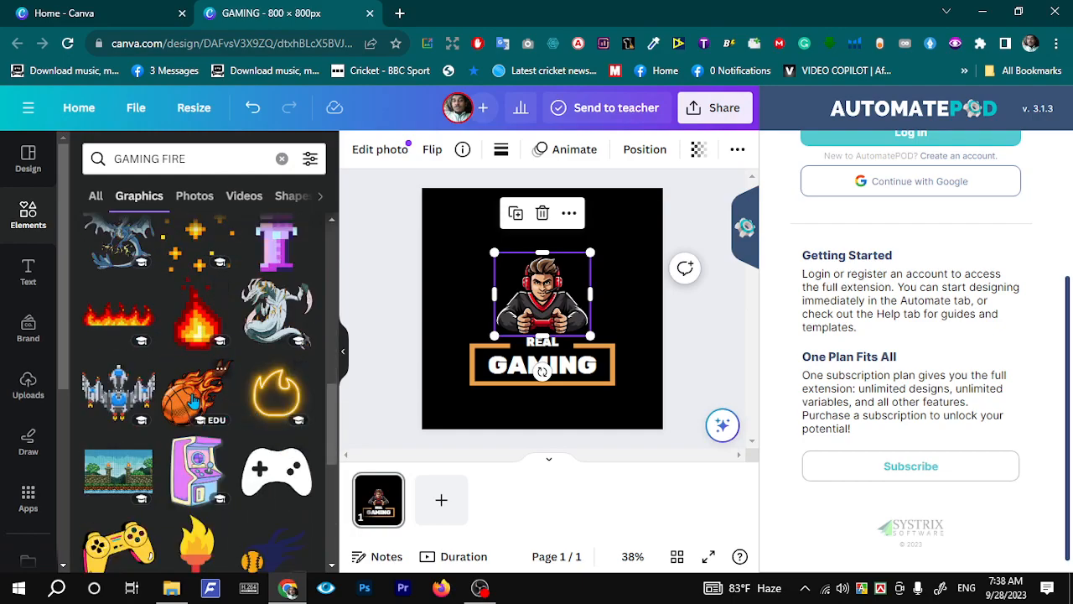
- Add the flaming basketball graphic, shrink it and place it over the right half of the gamer illustration
{"action": "left_click", "coordinate": [193, 401]}
{"action": "left_click_drag", "start_coordinate": [635, 401], "coordinate": [536, 310]}
{"action": "left_click_drag", "start_coordinate": [484, 273], "coordinate": [573, 294]}
- Send the flaming basketball to the back so it sits behind the gamer illustration
{"action": "right_click", "coordinate": [590, 300]}
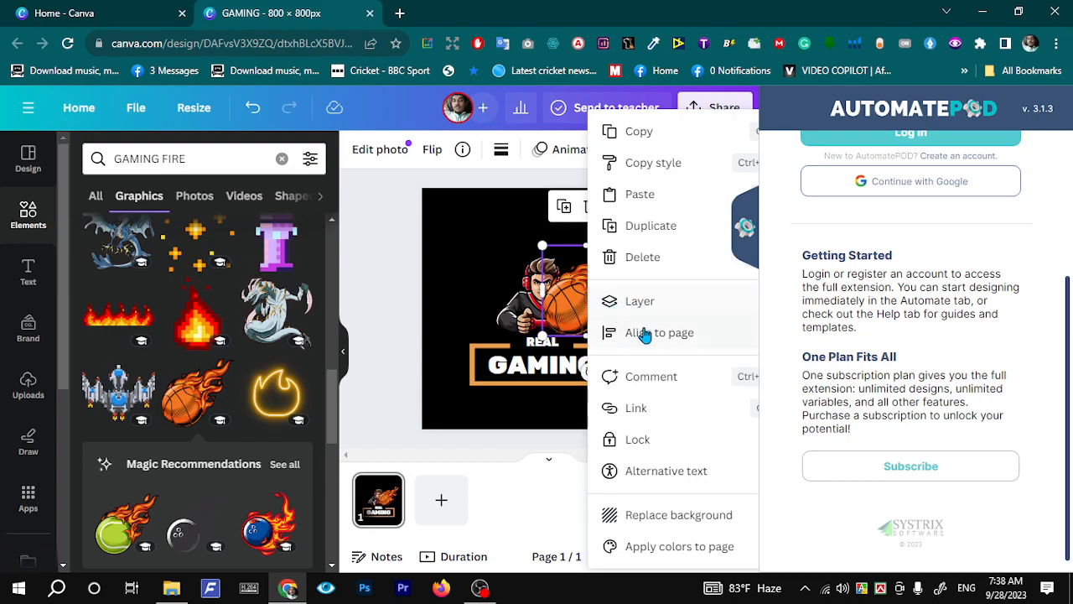
{"action": "left_click", "coordinate": [564, 322]}
{"action": "left_click", "coordinate": [585, 294]}
{"action": "left_click", "coordinate": [620, 206]}
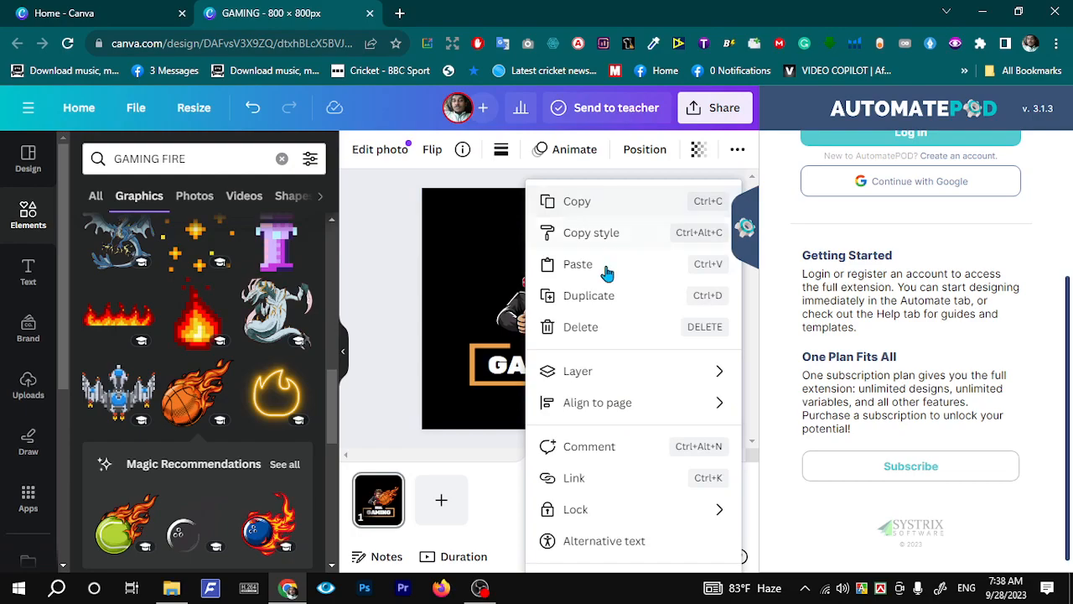
{"action": "key", "text": "ctrl+minus"}
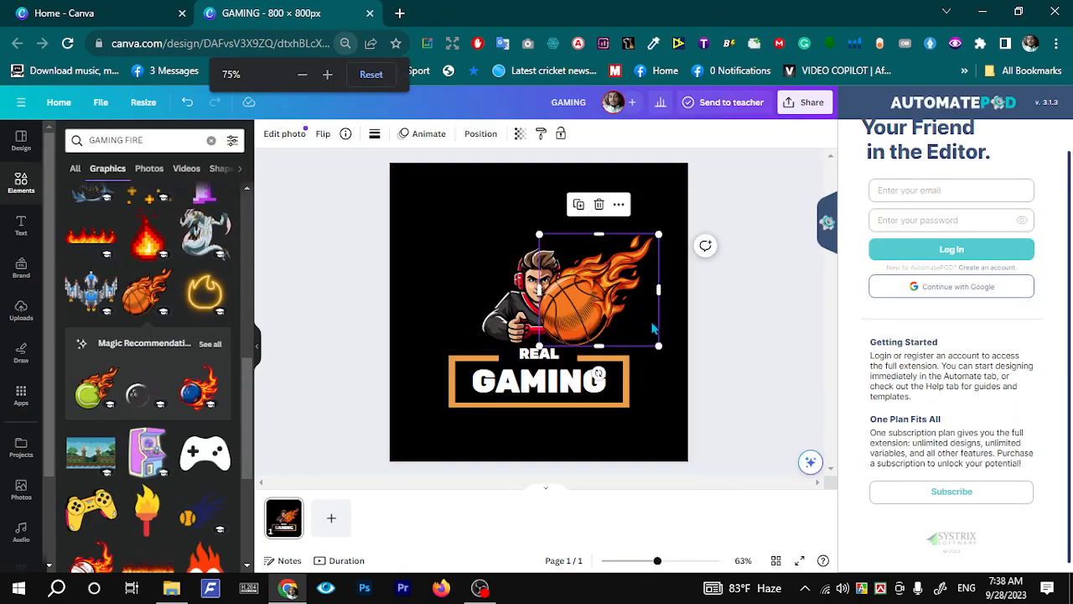
{"action": "left_click", "coordinate": [619, 205]}
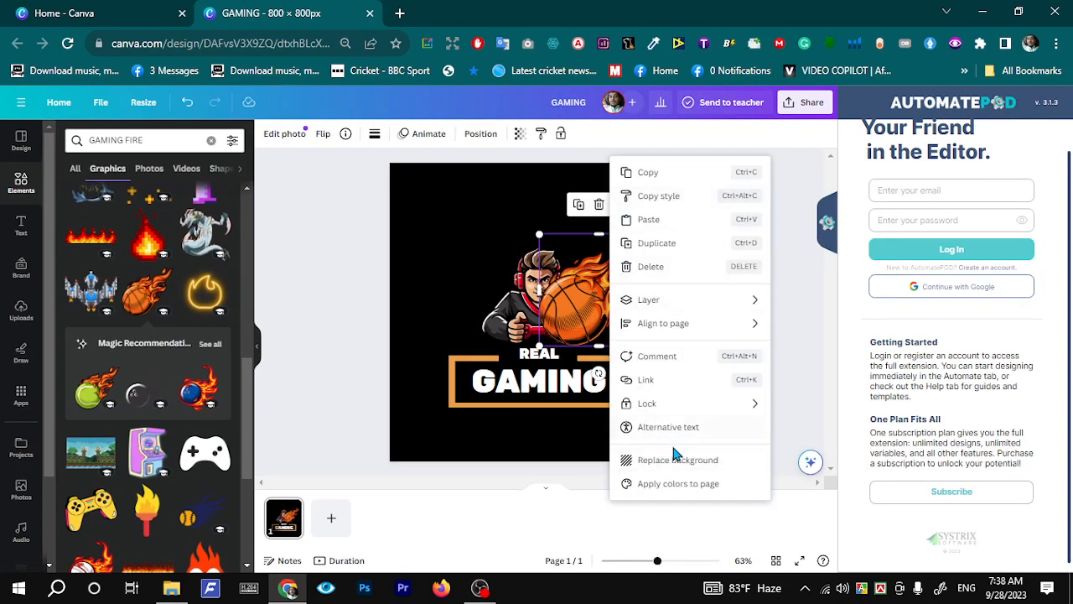
{"action": "mouse_move", "coordinate": [675, 327]}
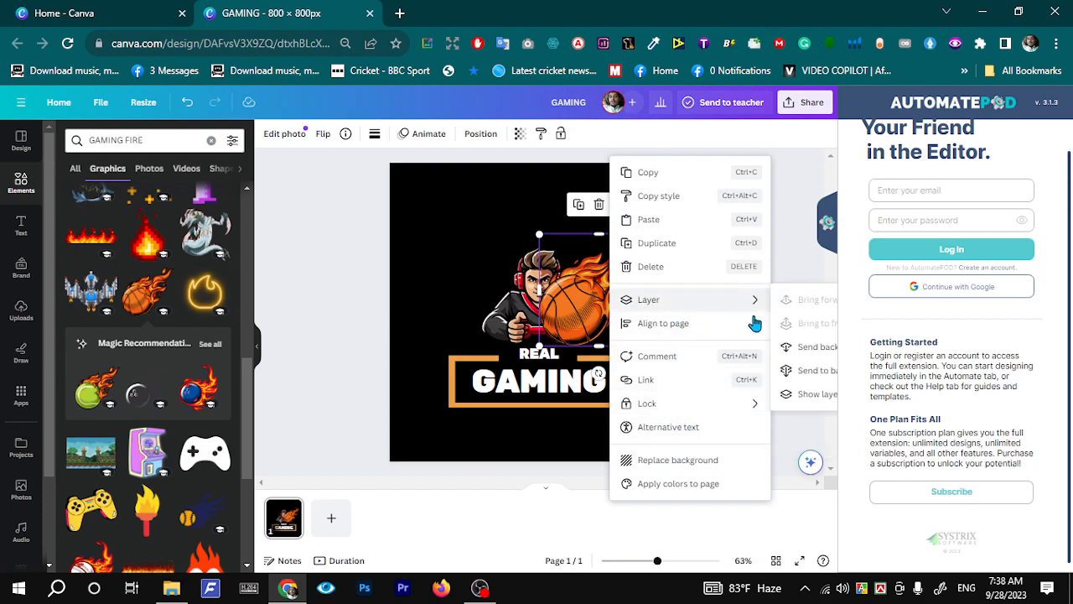
{"action": "left_click", "coordinate": [807, 371]}
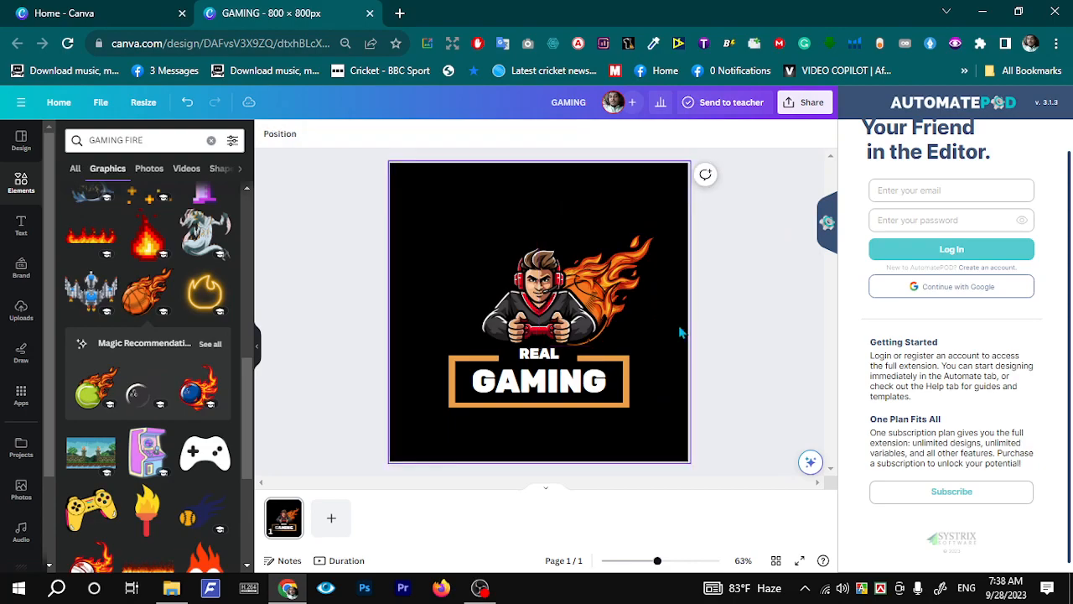
- Duplicate the flaming basketball, flip the copy horizontally and place it behind the gamer's left side, mirroring the original
{"action": "left_click", "coordinate": [620, 292]}
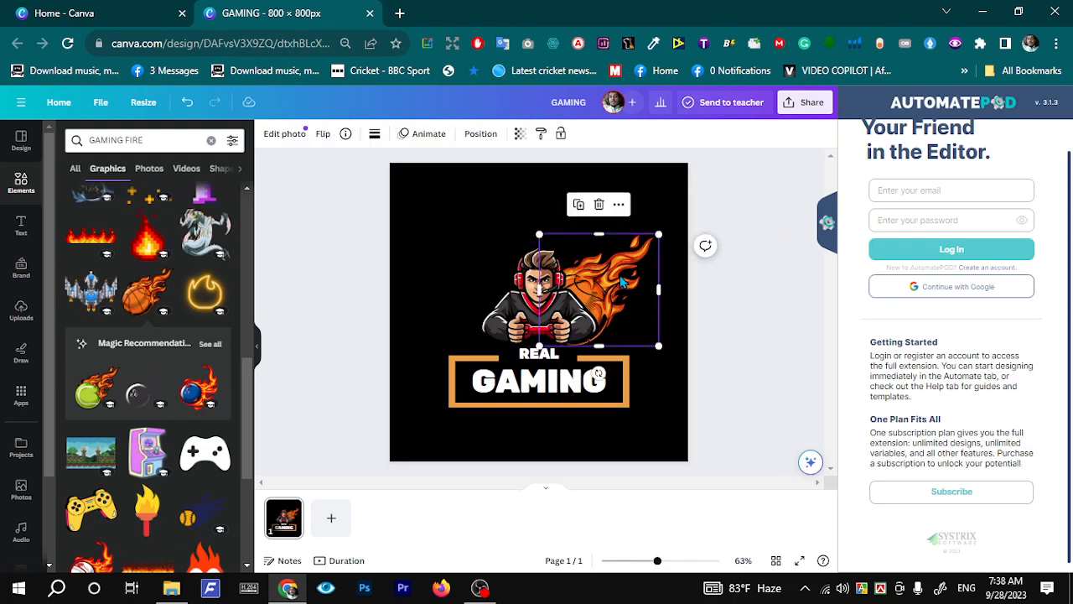
{"action": "left_click_drag", "start_coordinate": [611, 284], "coordinate": [513, 286]}
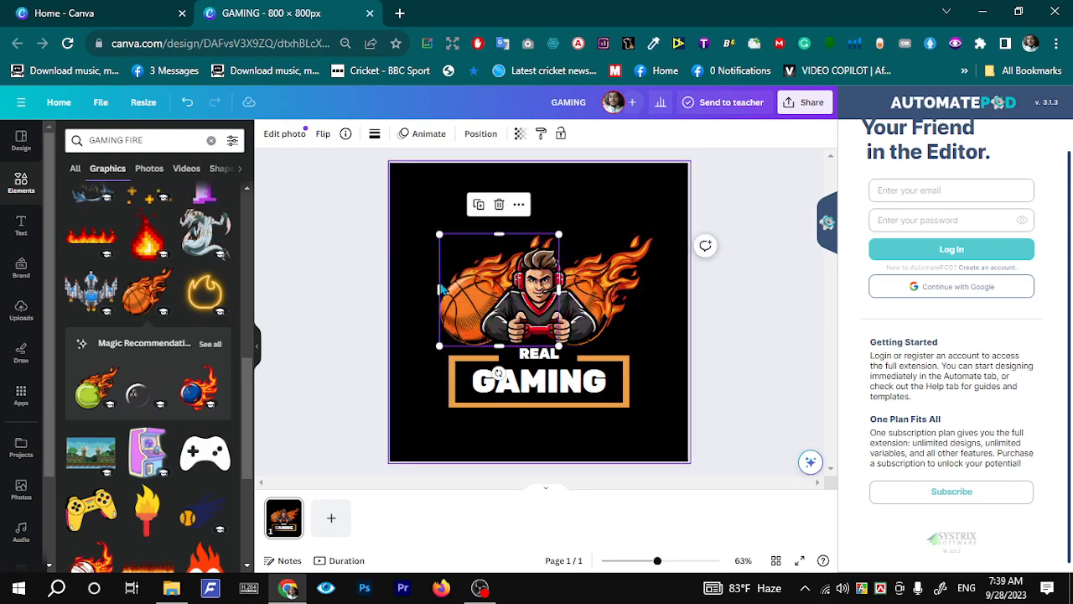
{"action": "left_click", "coordinate": [323, 134]}
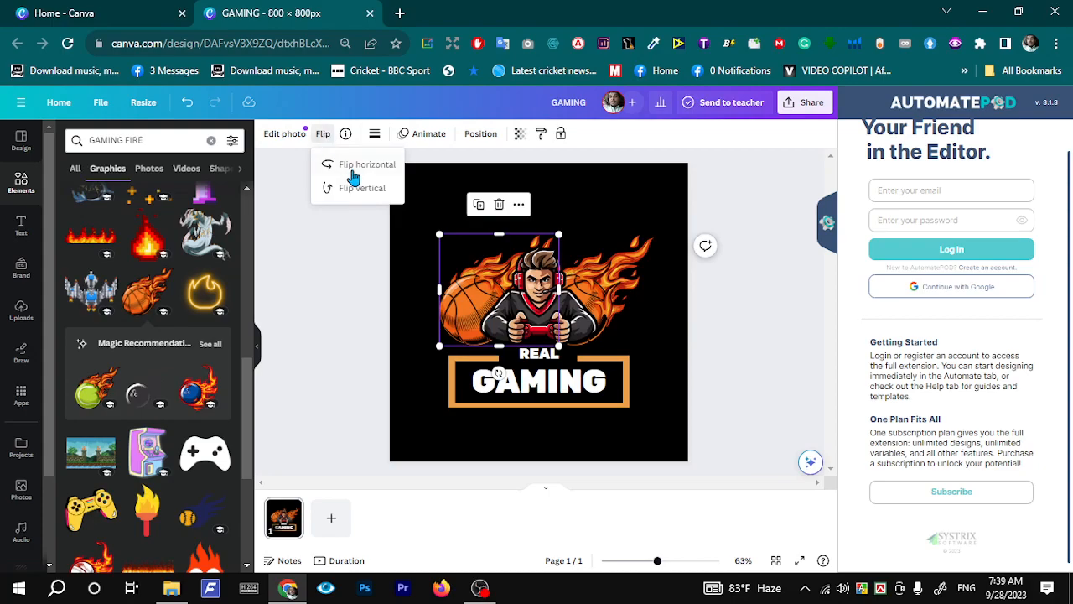
{"action": "left_click", "coordinate": [353, 167]}
{"action": "left_click", "coordinate": [547, 226]}
{"action": "left_click_drag", "start_coordinate": [471, 259], "coordinate": [448, 258]}
{"action": "left_click", "coordinate": [606, 221]}
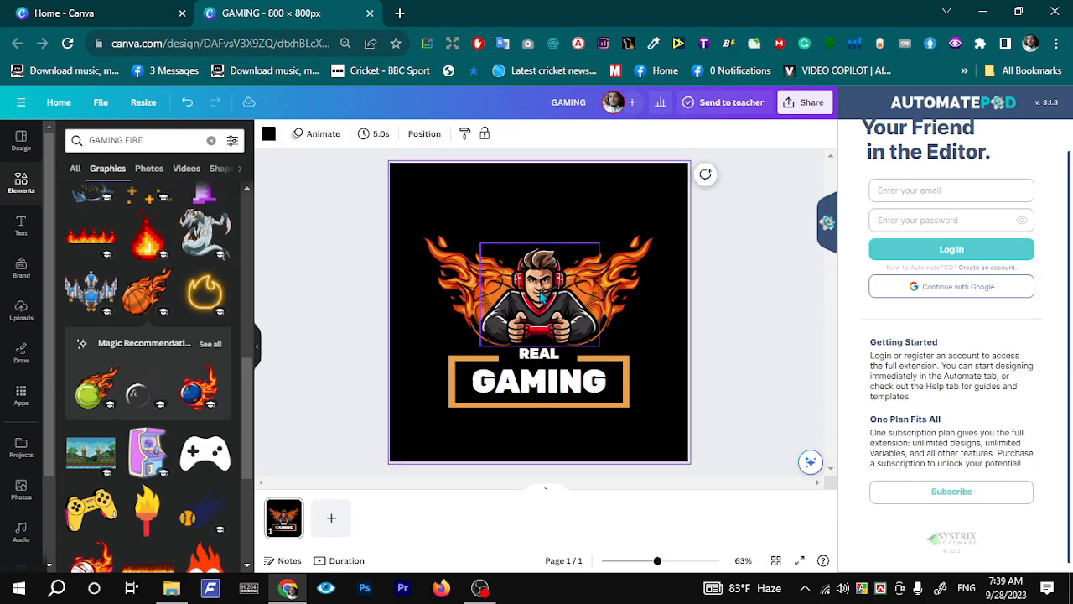
- Enlarge the gamer illustration so it covers both basketballs and move it slightly up, centred between the flames
{"action": "left_click", "coordinate": [543, 297]}
{"action": "left_click_drag", "start_coordinate": [601, 240], "coordinate": [628, 234]}
{"action": "left_click_drag", "start_coordinate": [532, 341], "coordinate": [534, 331]}
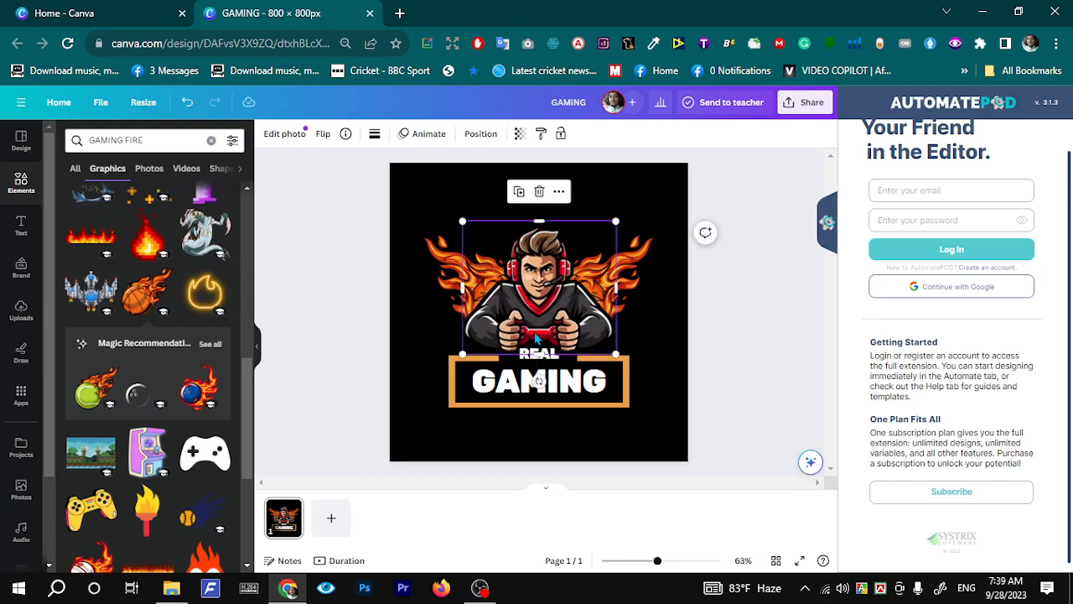
{"action": "key", "text": "Escape"}
{"action": "left_click", "coordinate": [536, 335]}
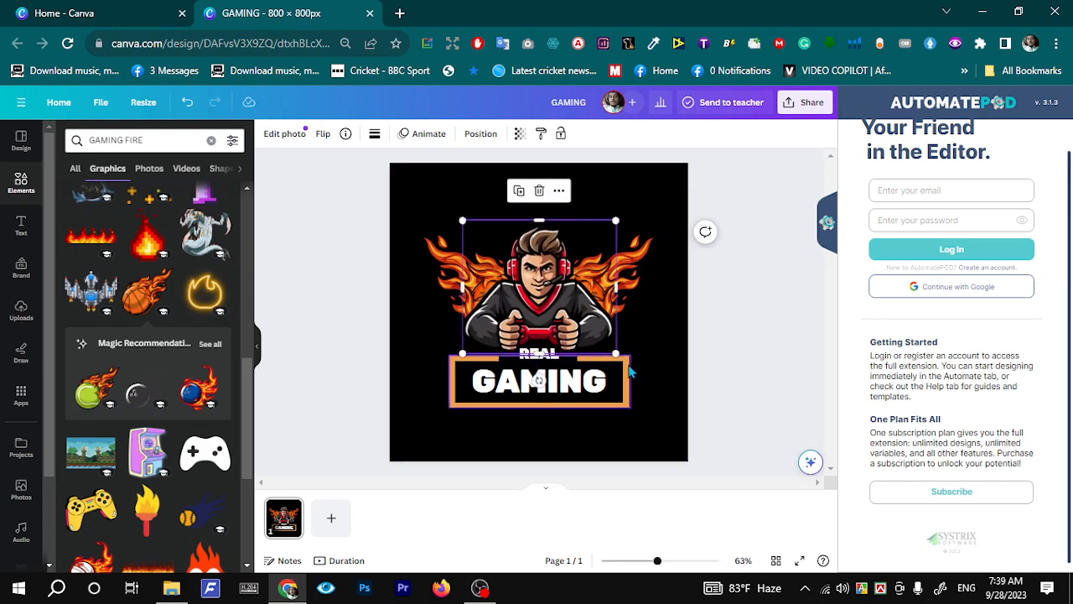
- Try the gamer photo's red on the frame around "GAMING", then recolour it with the basketball's orange #f1721d
{"action": "left_click", "coordinate": [574, 362]}
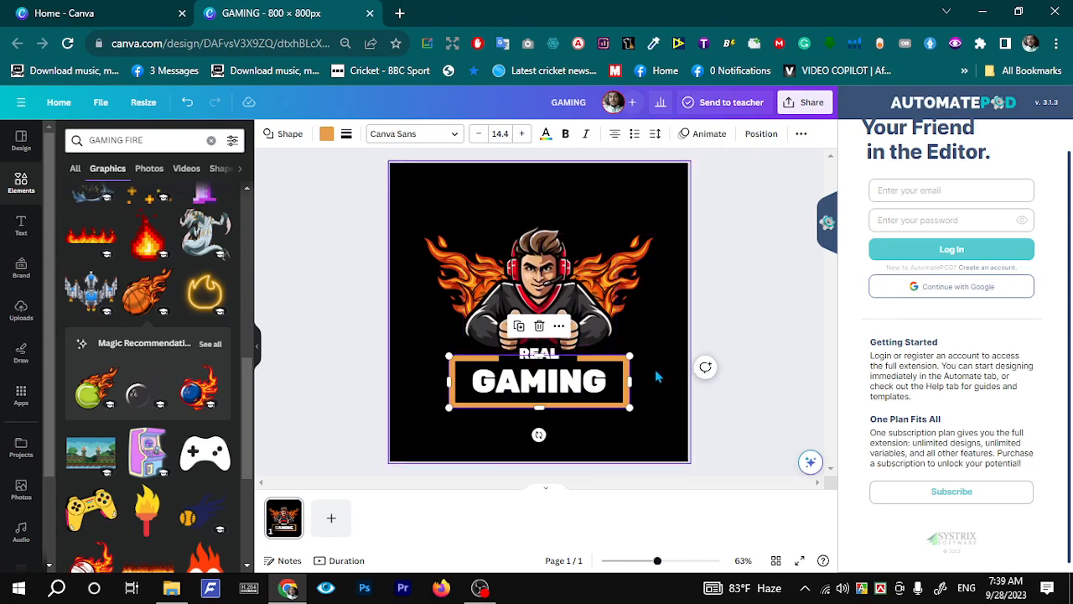
{"action": "left_click", "coordinate": [326, 133]}
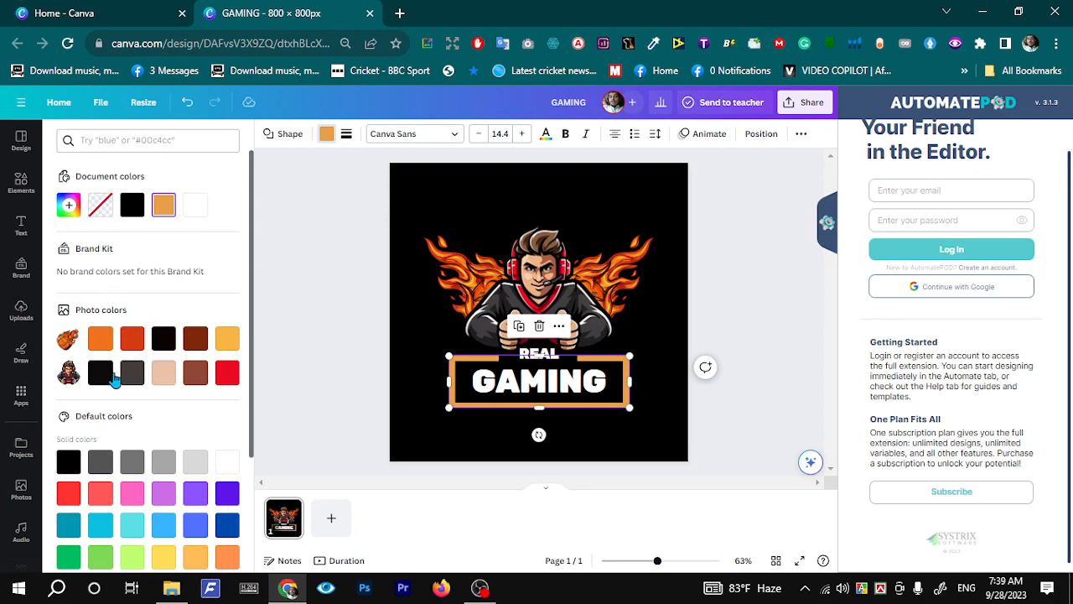
{"action": "left_click", "coordinate": [227, 373]}
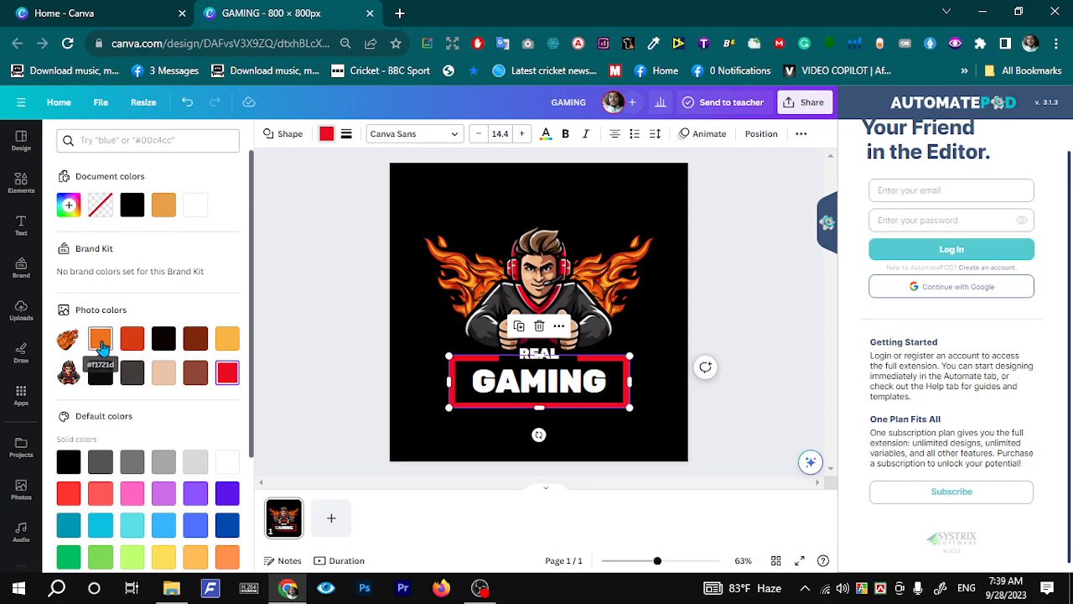
{"action": "left_click", "coordinate": [100, 341]}
{"action": "left_click", "coordinate": [671, 312]}
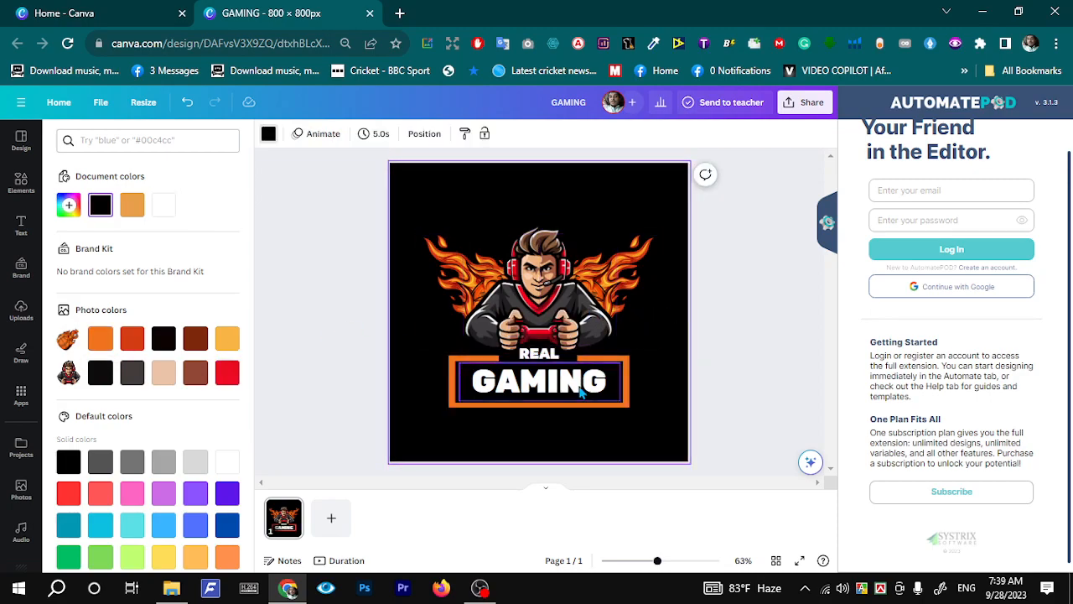
- Try the Norwester and Bobby Jones fonts on the "GAMING" text
{"action": "left_click", "coordinate": [619, 391]}
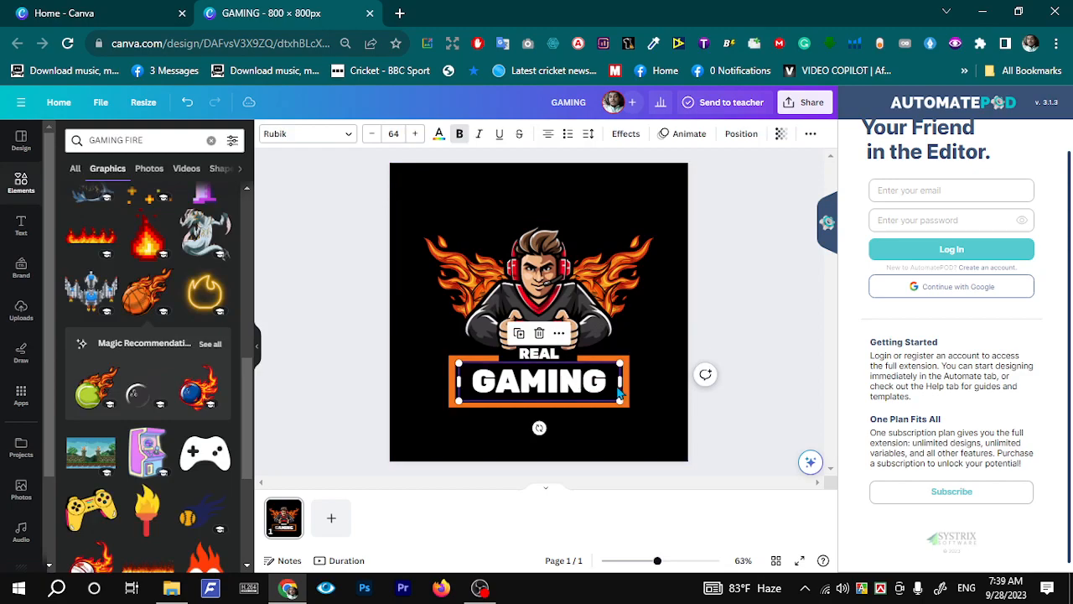
{"action": "left_click", "coordinate": [314, 137]}
{"action": "left_click", "coordinate": [113, 338]}
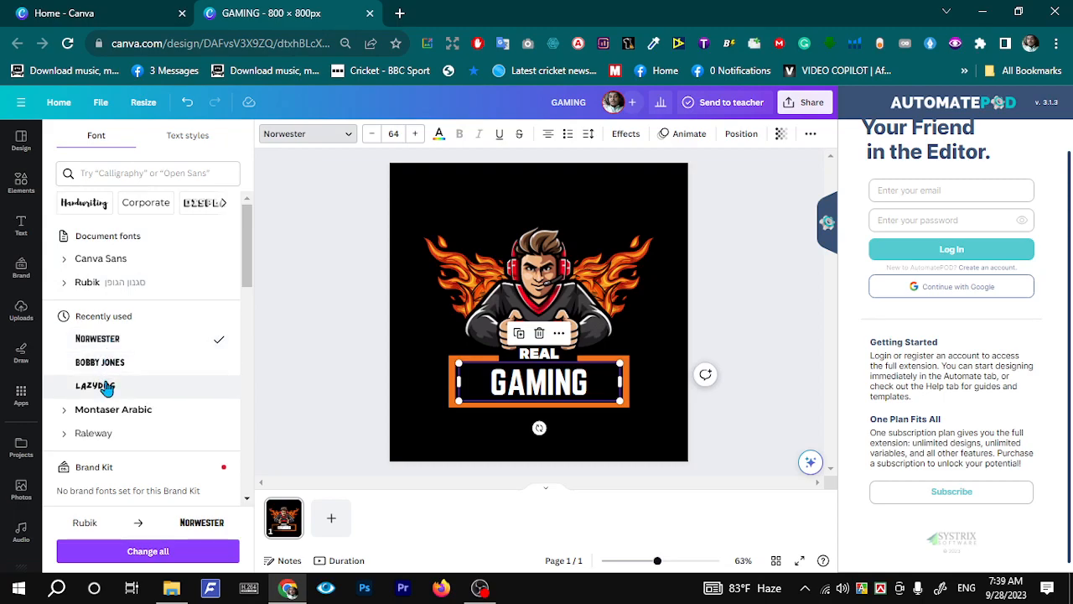
{"action": "left_click", "coordinate": [115, 369]}
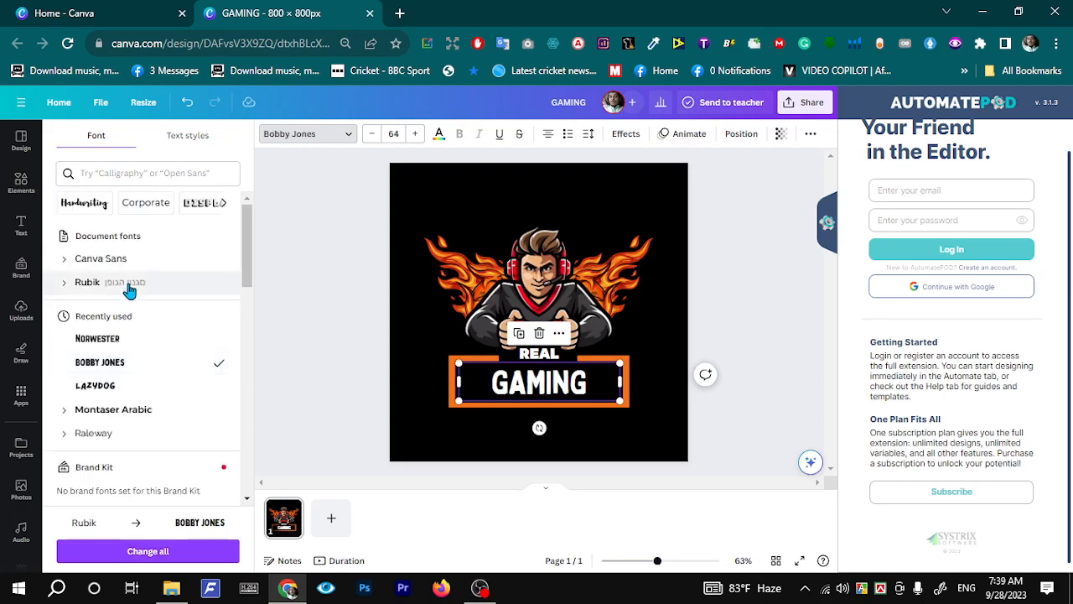
{"action": "scroll", "coordinate": [110, 339], "scroll_direction": "down", "scroll_amount": 4}
{"action": "left_click", "coordinate": [377, 326]}
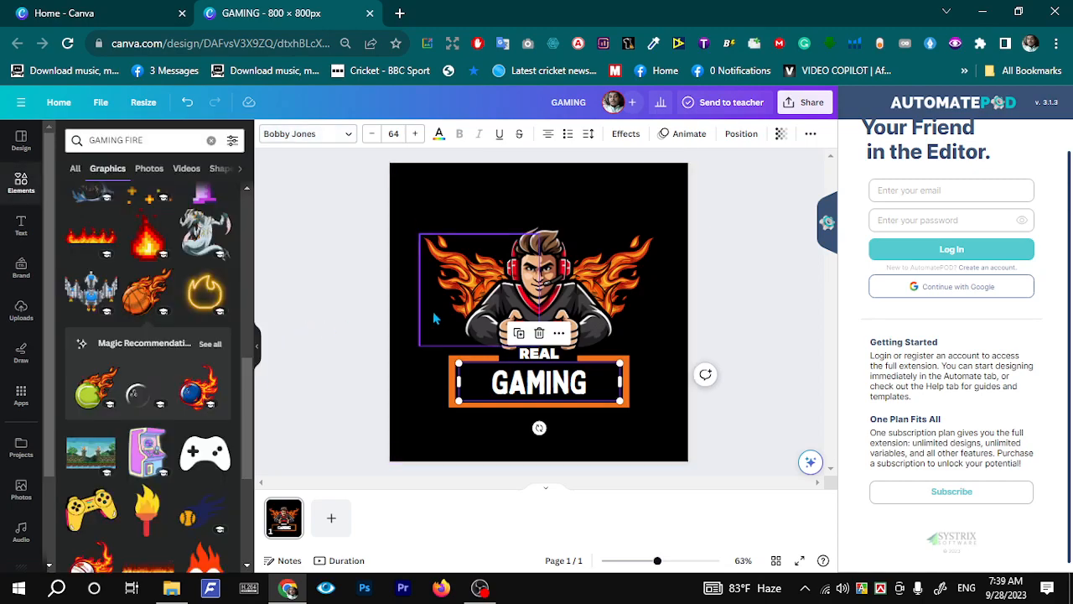
- Set the font of the "GAMING" text to Norwester
{"action": "left_click", "coordinate": [519, 383]}
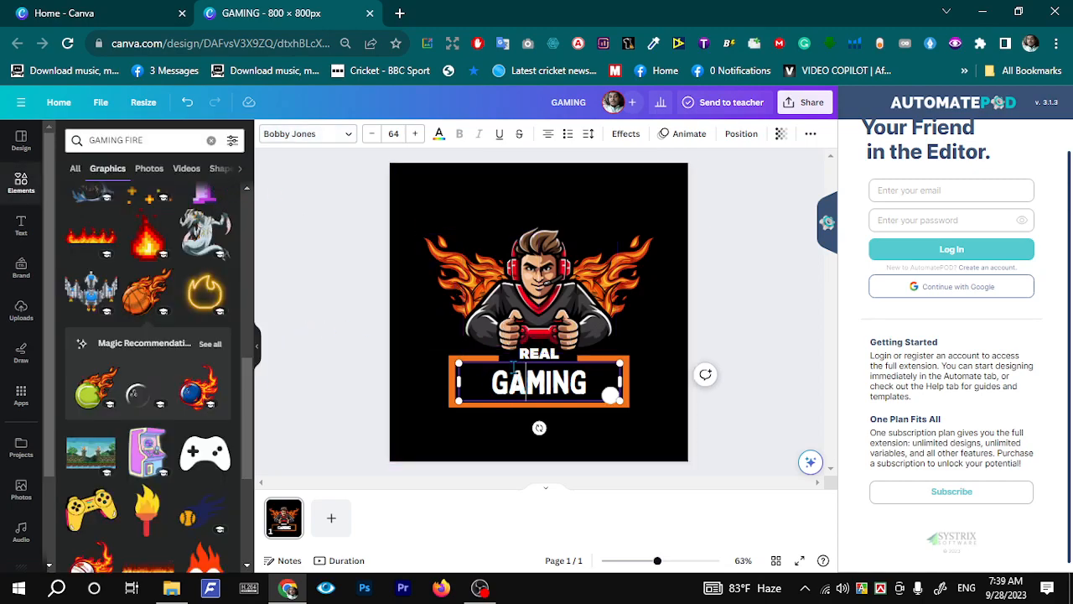
{"action": "left_click", "coordinate": [305, 133]}
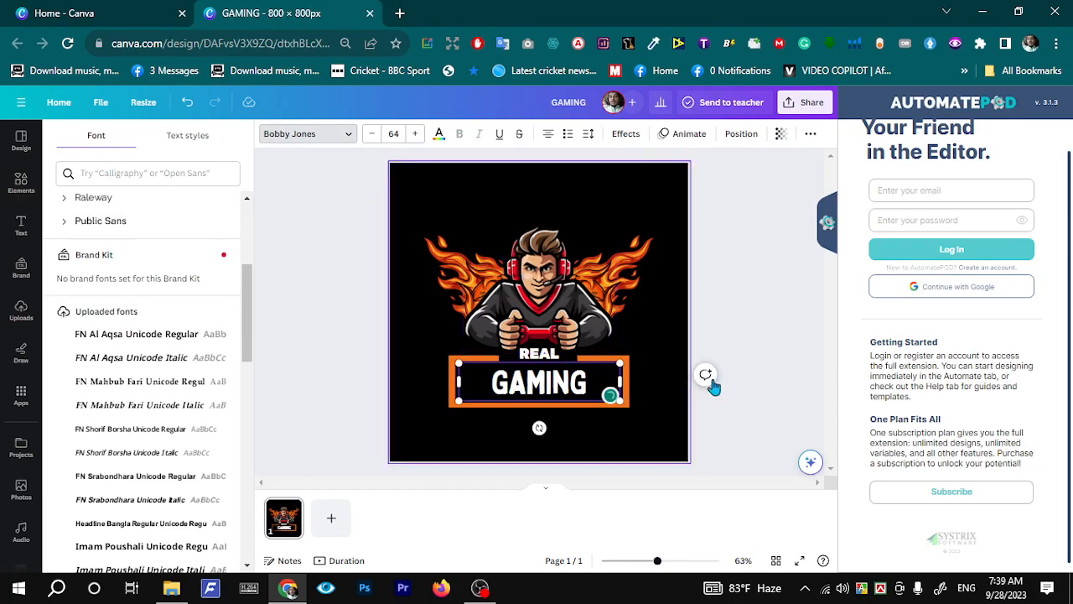
{"action": "left_click", "coordinate": [702, 379]}
{"action": "left_click", "coordinate": [664, 378]}
{"action": "left_click", "coordinate": [566, 379]}
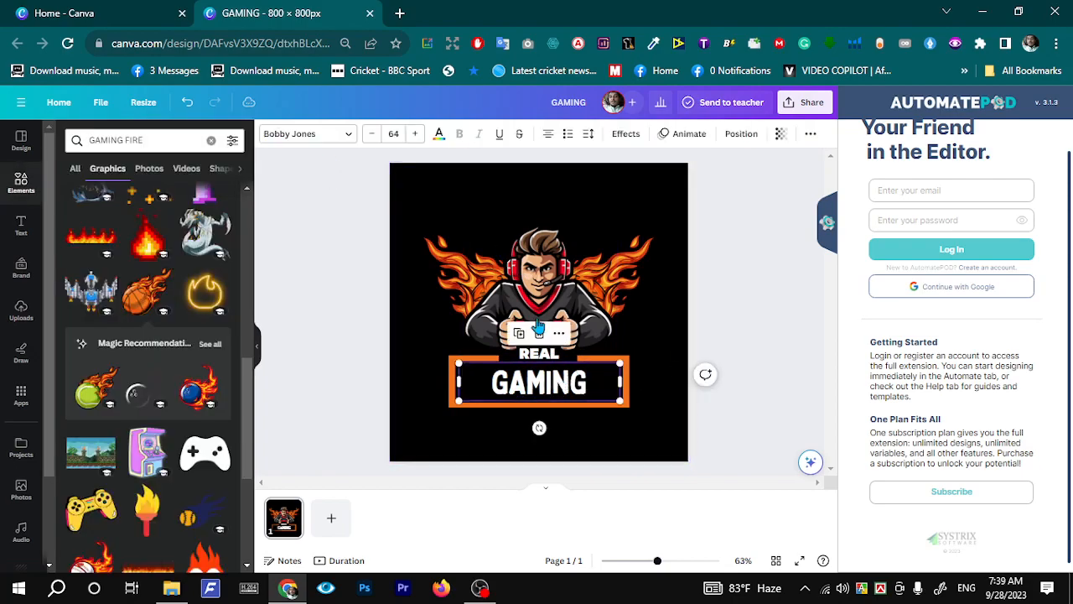
{"action": "left_click", "coordinate": [333, 133]}
{"action": "scroll", "coordinate": [132, 294], "scroll_direction": "up", "scroll_amount": 2}
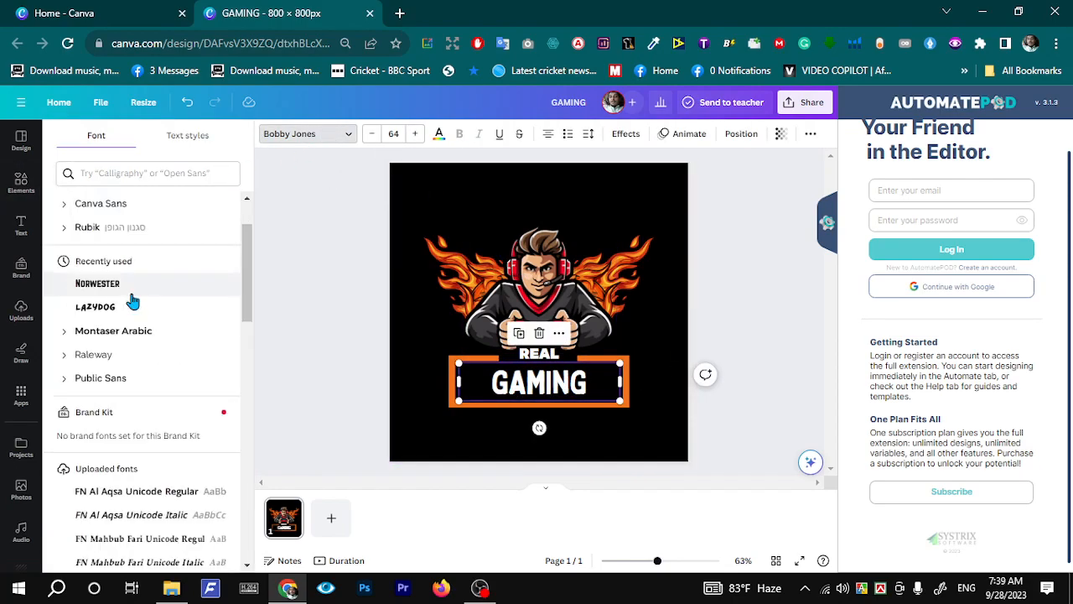
{"action": "scroll", "coordinate": [133, 300], "scroll_direction": "up", "scroll_amount": 2}
{"action": "left_click", "coordinate": [103, 362]}
{"action": "left_click", "coordinate": [662, 334]}
- Narrow the orange frame from both sides until its vertical edges are hidden behind the "GAMING" text box
{"action": "left_click", "coordinate": [451, 395]}
{"action": "left_click_drag", "start_coordinate": [447, 384], "coordinate": [475, 384]}
{"action": "left_click", "coordinate": [658, 373]}
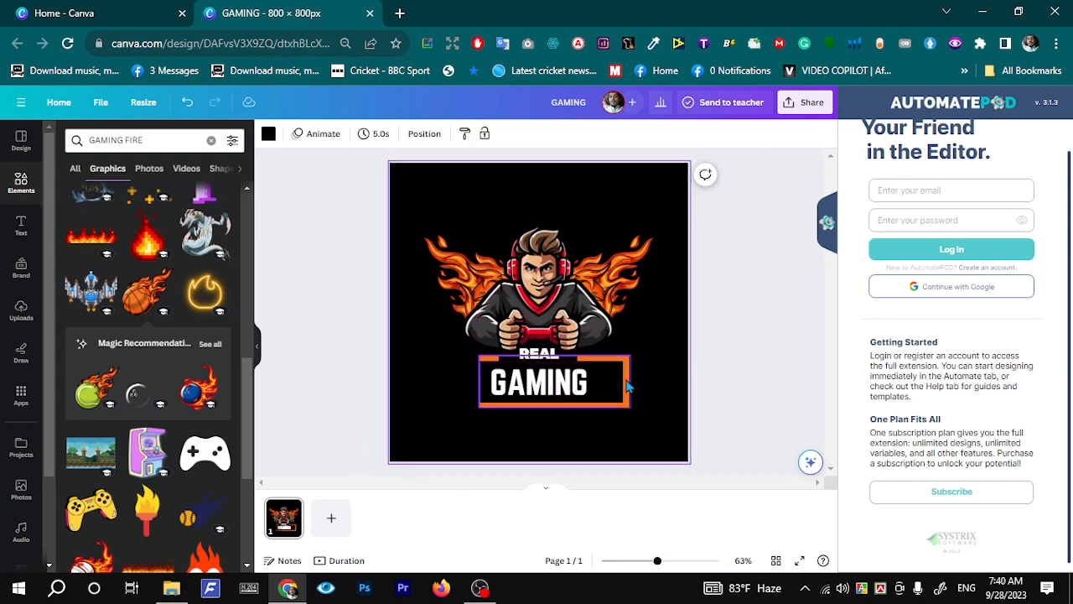
{"action": "left_click", "coordinate": [628, 384]}
{"action": "left_click_drag", "start_coordinate": [630, 382], "coordinate": [605, 380]}
{"action": "left_click", "coordinate": [643, 367]}
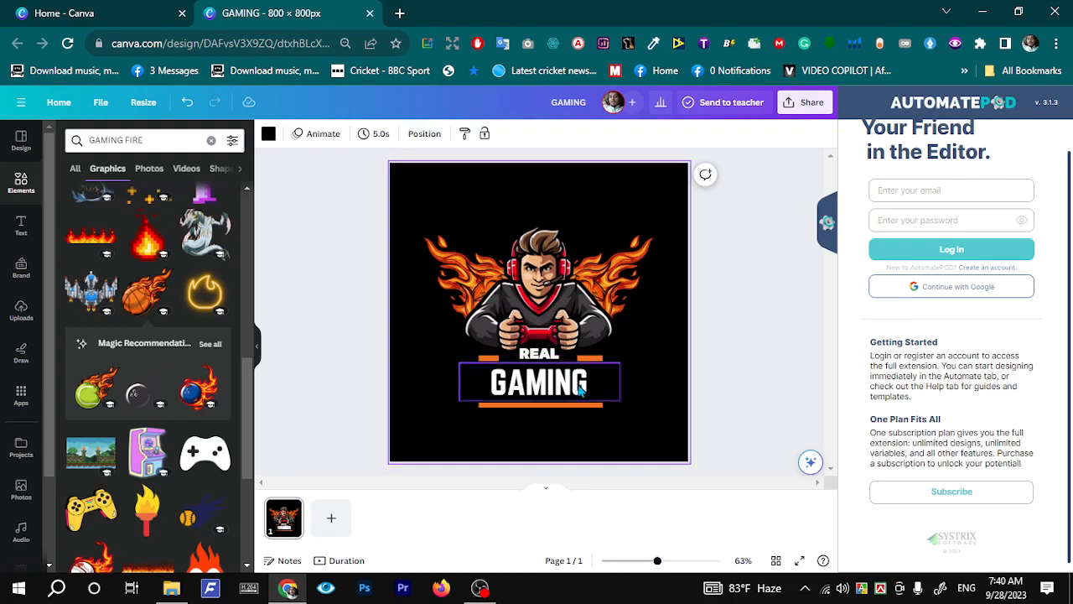
{"action": "left_click", "coordinate": [604, 382]}
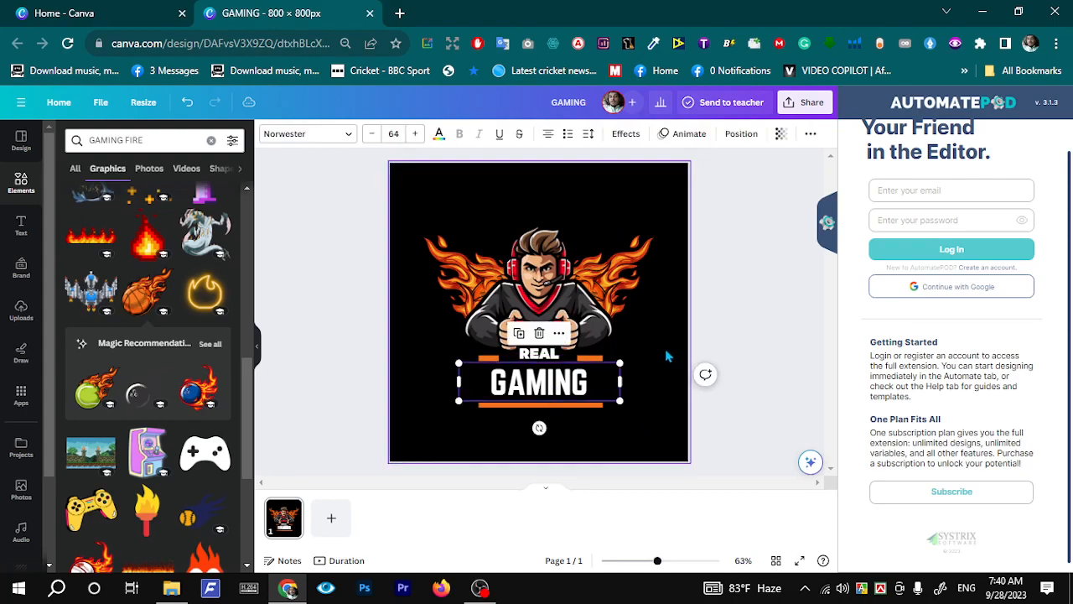
- Add the yellow game controller graphic as a small icon just left of the "GAMING" text
{"action": "left_click", "coordinate": [647, 340]}
{"action": "left_click", "coordinate": [627, 431]}
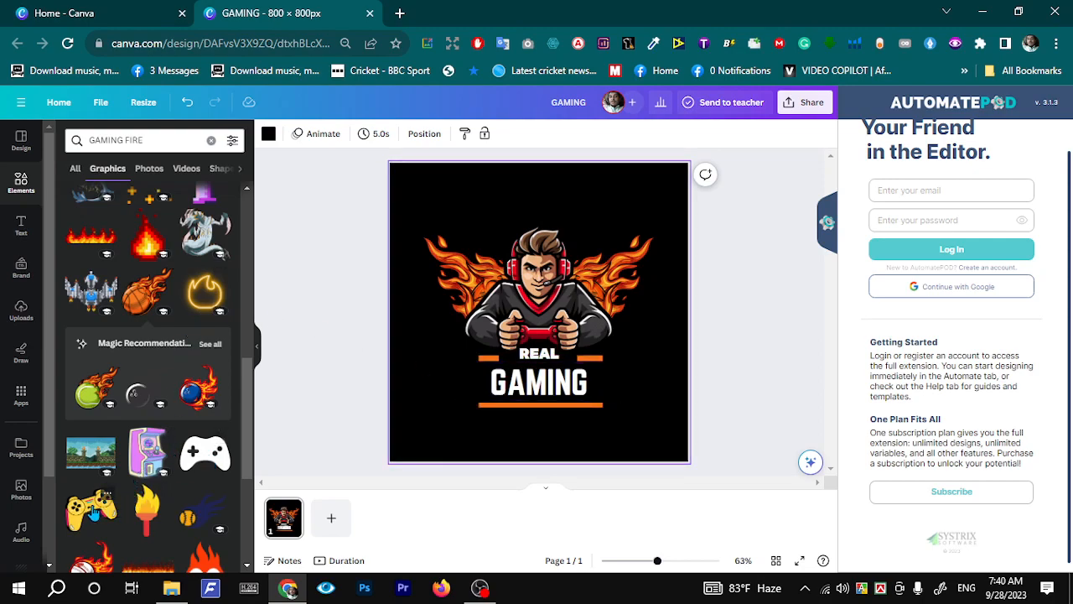
{"action": "left_click", "coordinate": [93, 509]}
{"action": "left_click_drag", "start_coordinate": [597, 359], "coordinate": [470, 382]}
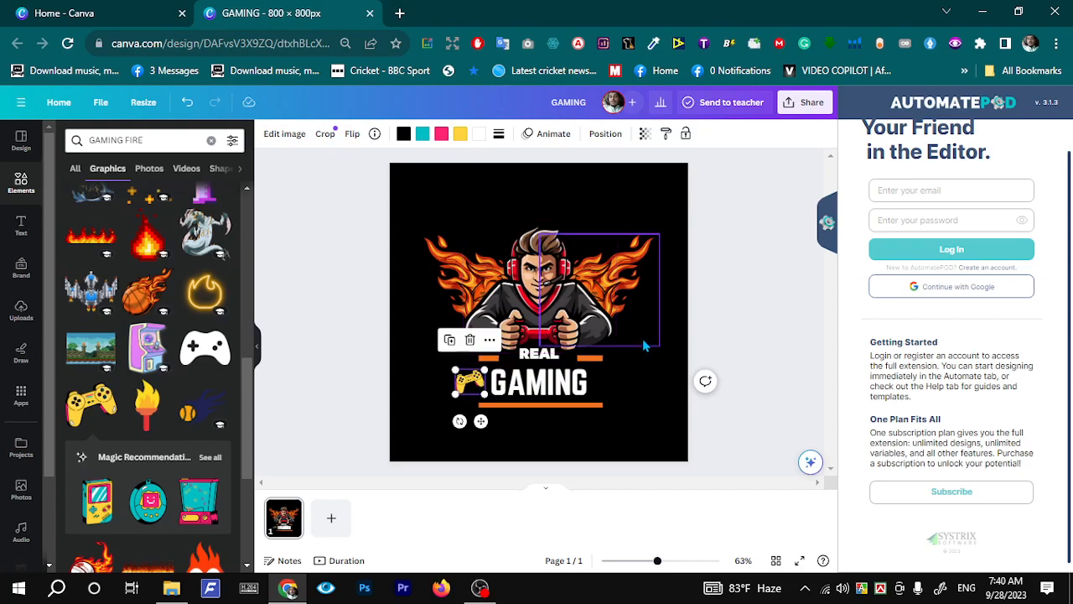
{"action": "left_click", "coordinate": [556, 446]}
{"action": "left_click", "coordinate": [481, 390]}
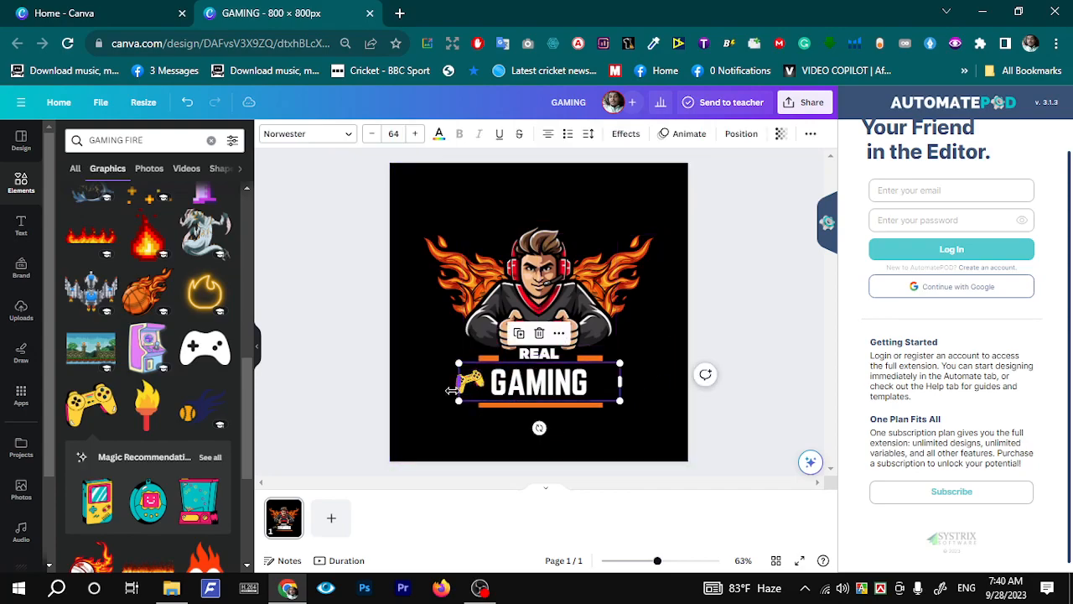
- Duplicate the yellow controller to the right of the "GAMING" text and flip the copy horizontally
{"action": "left_click", "coordinate": [437, 384]}
{"action": "left_click_drag", "start_coordinate": [466, 382], "coordinate": [614, 383]}
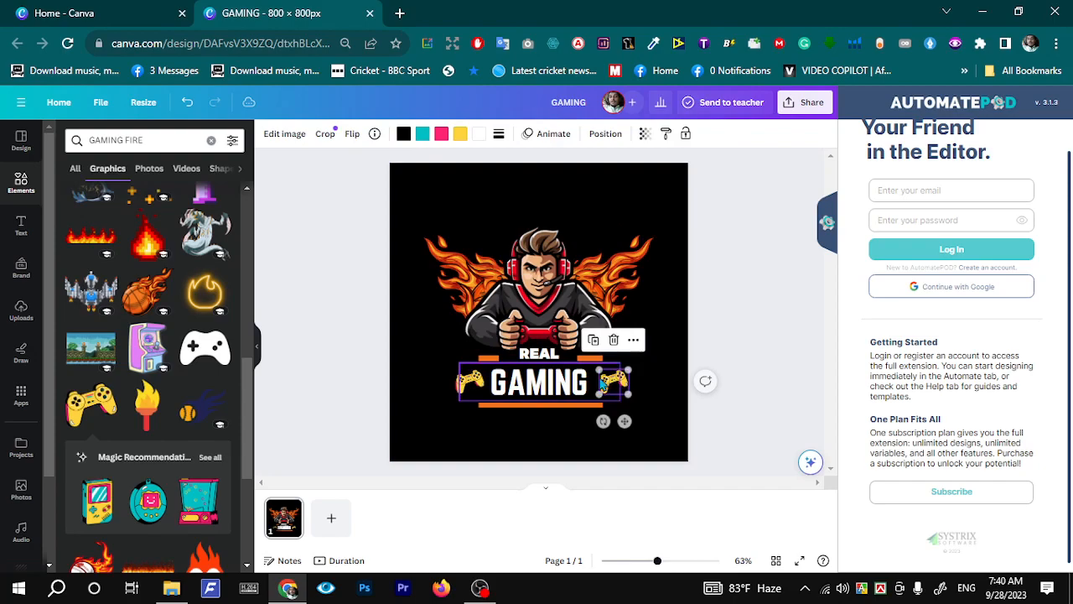
{"action": "left_click", "coordinate": [352, 134]}
{"action": "left_click", "coordinate": [360, 176]}
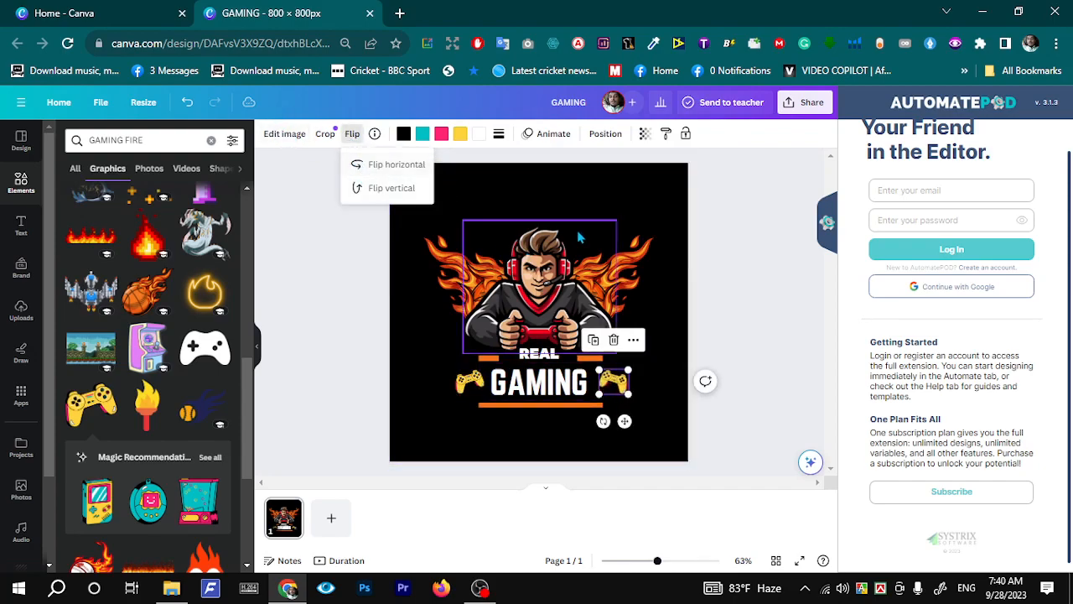
{"action": "left_click", "coordinate": [666, 430]}
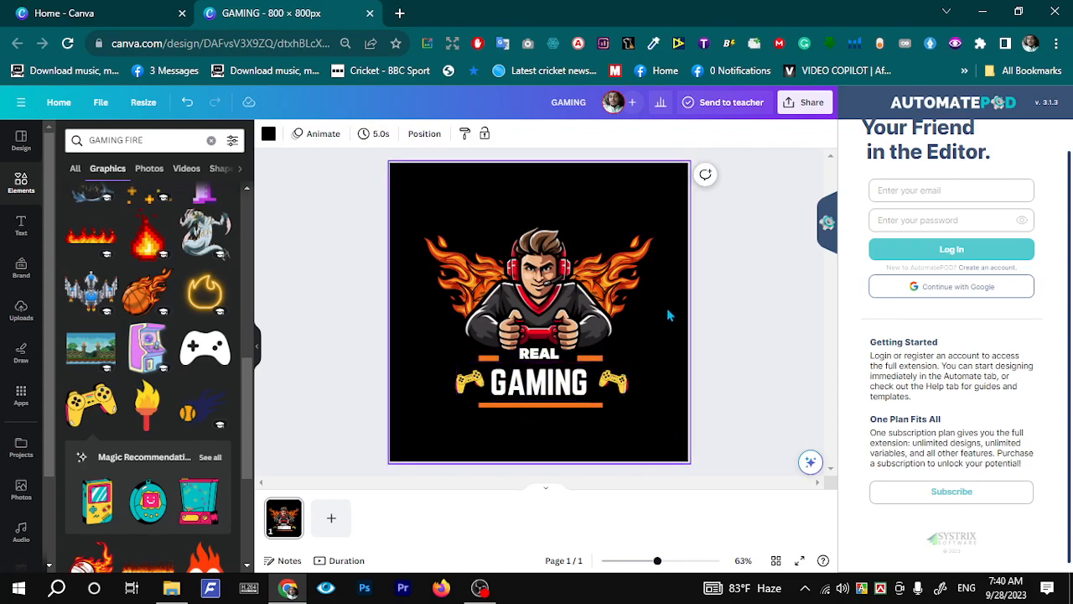
- Look through all sharing, saving and publishing options for the finished logo design
{"action": "left_click", "coordinate": [805, 102]}
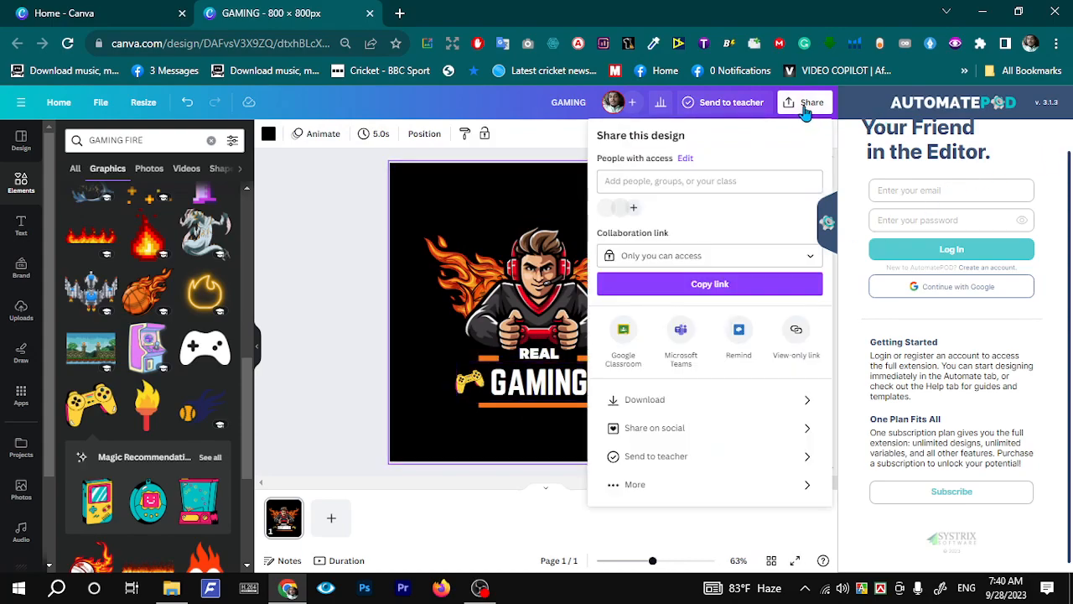
{"action": "left_click", "coordinate": [642, 486]}
{"action": "scroll", "coordinate": [702, 411], "scroll_direction": "down", "scroll_amount": 10}
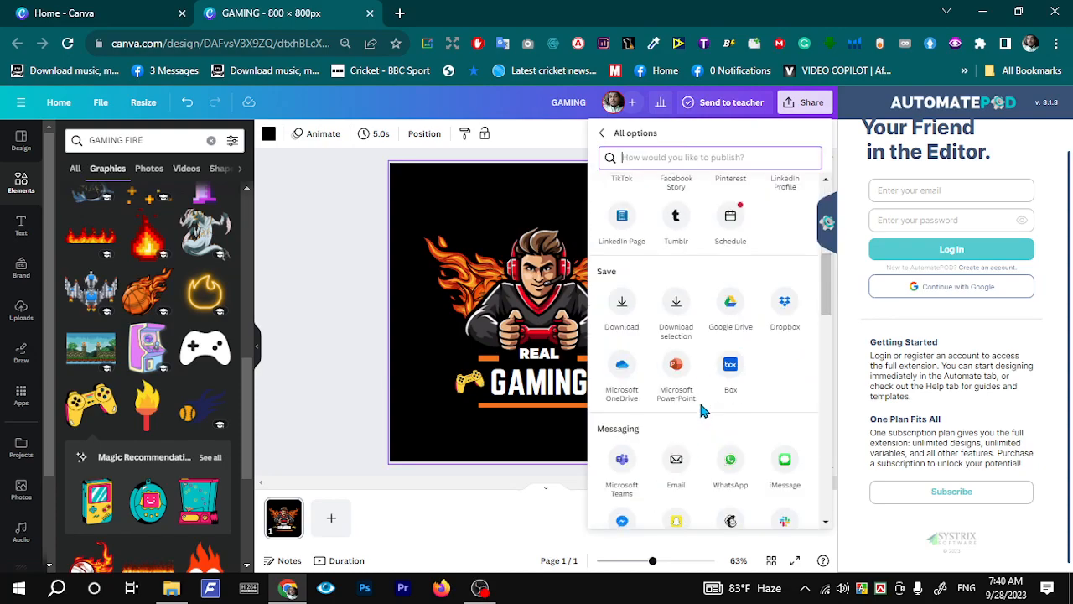
{"action": "scroll", "coordinate": [703, 411], "scroll_direction": "up", "scroll_amount": 10}
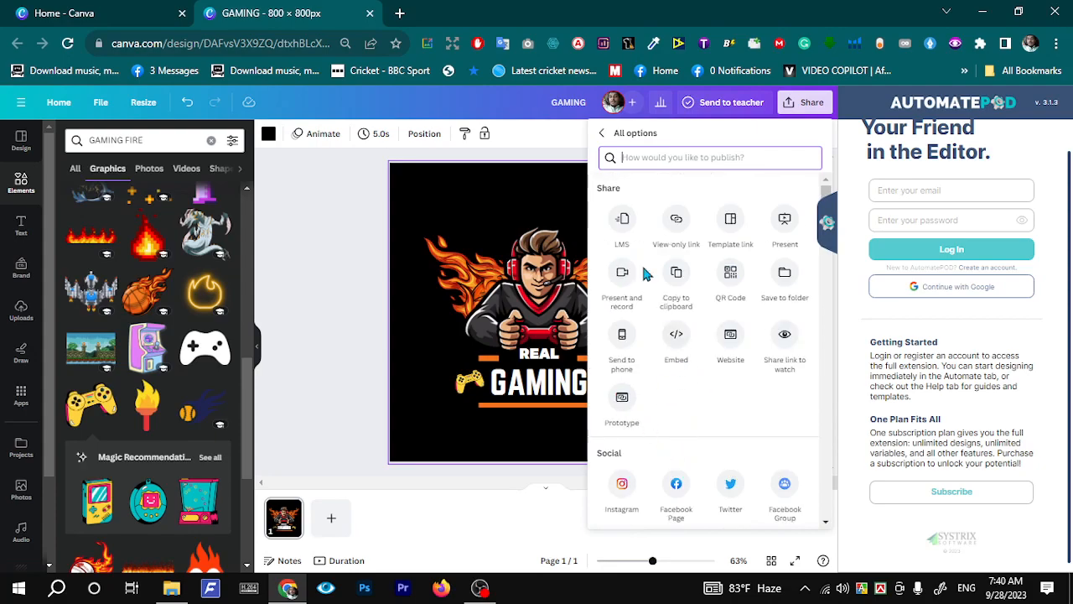
{"action": "left_click", "coordinate": [602, 134]}
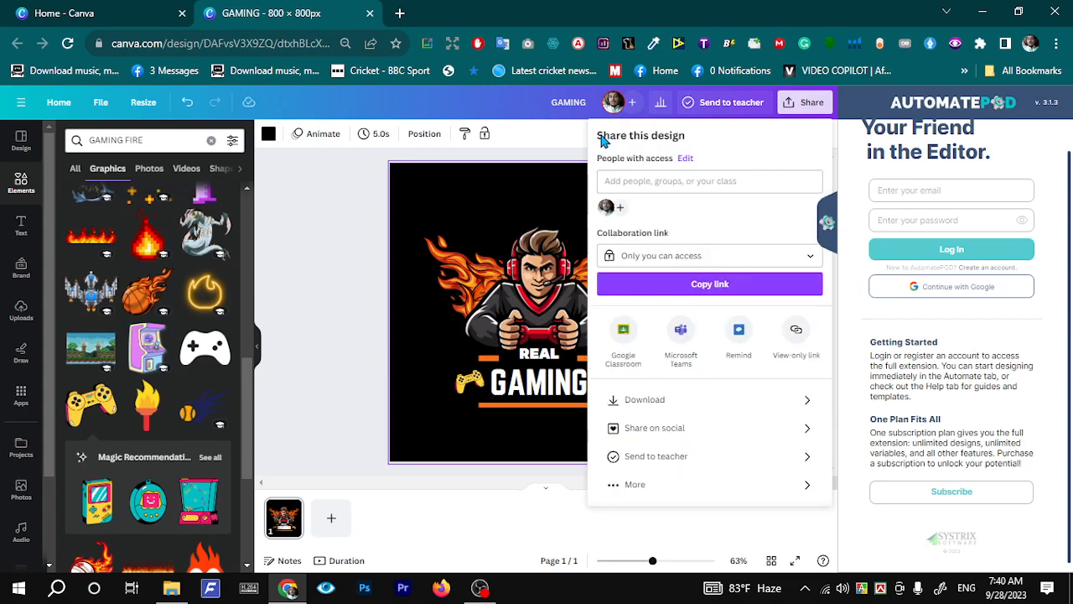
- View the logo's download settings, including file type, size and transparent background, and close them without downloading
{"action": "left_click", "coordinate": [643, 401]}
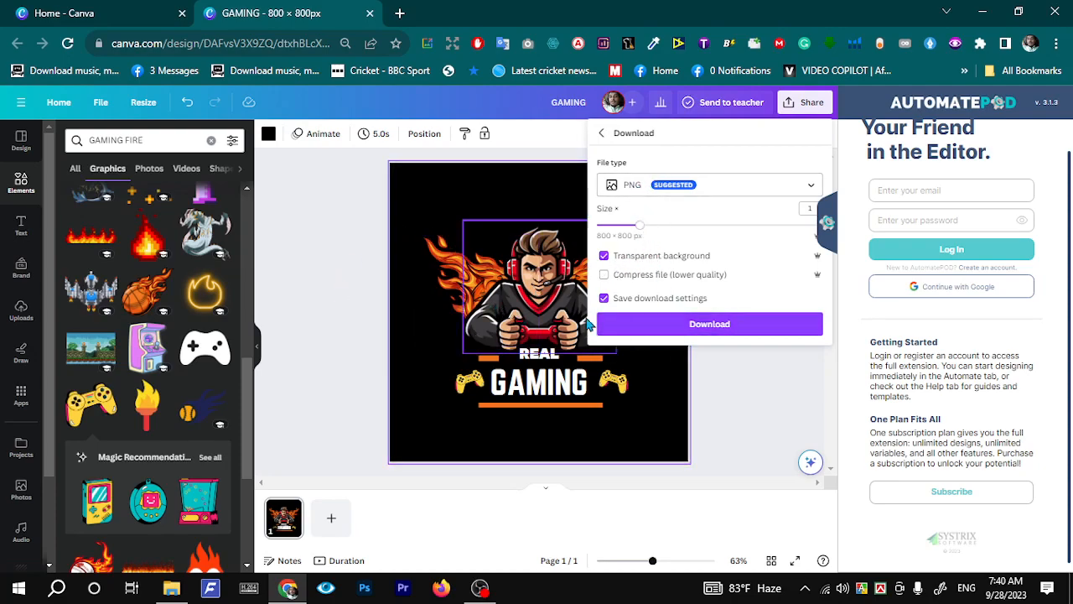
{"action": "left_click", "coordinate": [454, 206]}
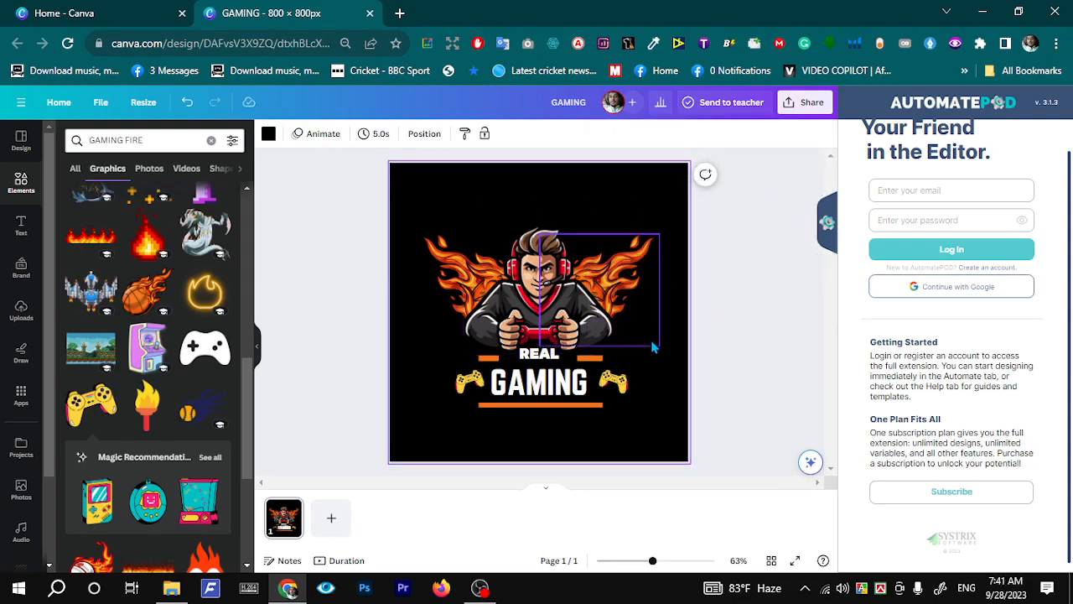
{"action": "left_click", "coordinate": [732, 366]}
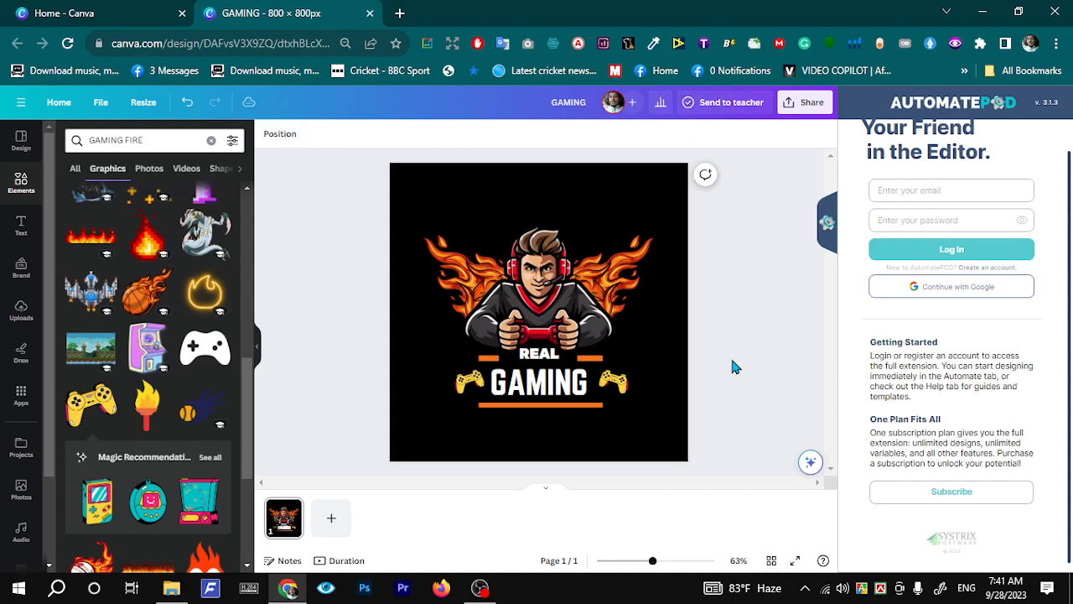